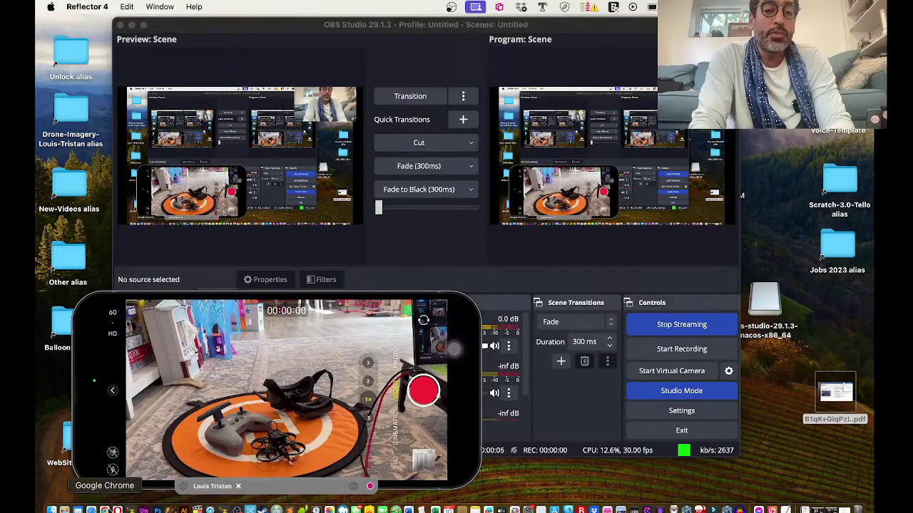
Step: Switch to Chrome, check the "Multistreaming with Restream.io" live stream on YouTube in a new window, and close that window
left_click(104, 509)
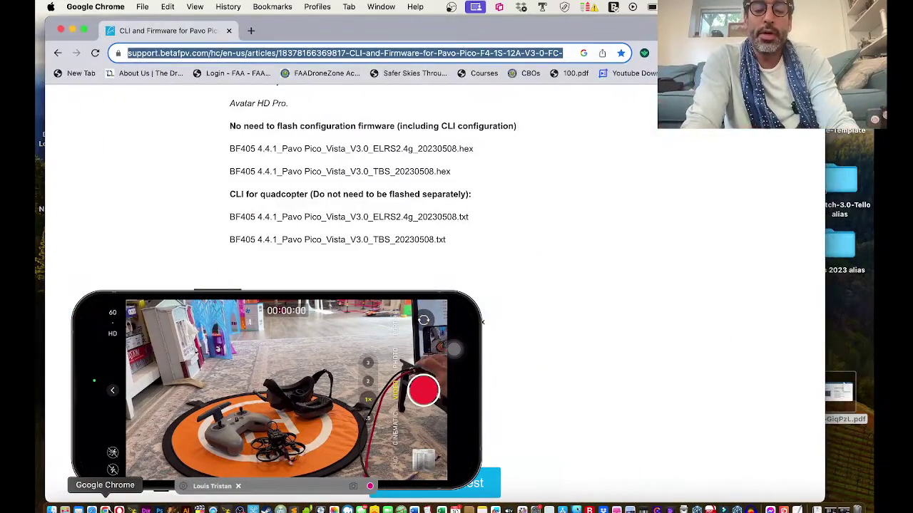
key("super+n")
type("you")
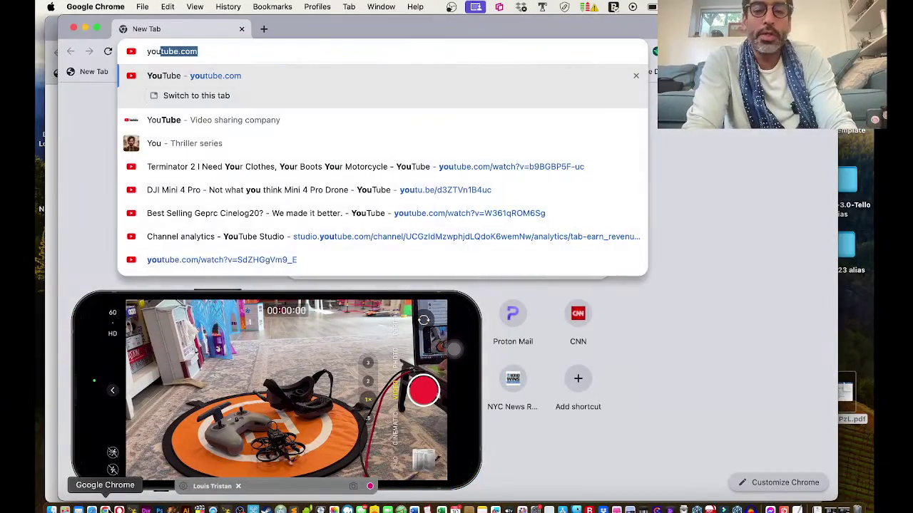
key("Return")
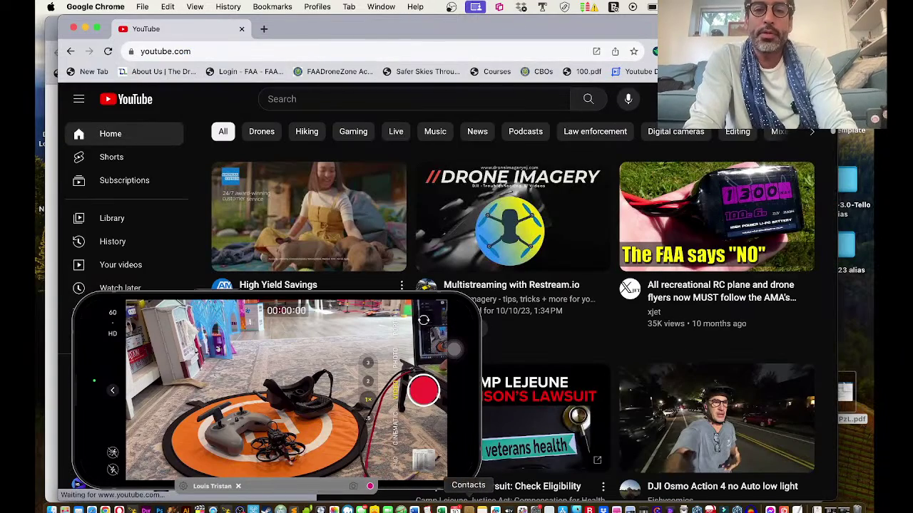
left_click(514, 228)
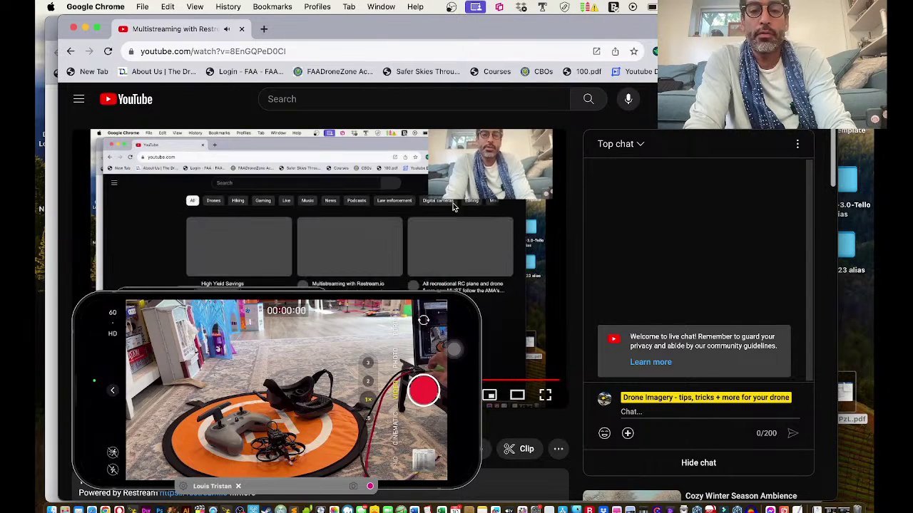
key("super+w")
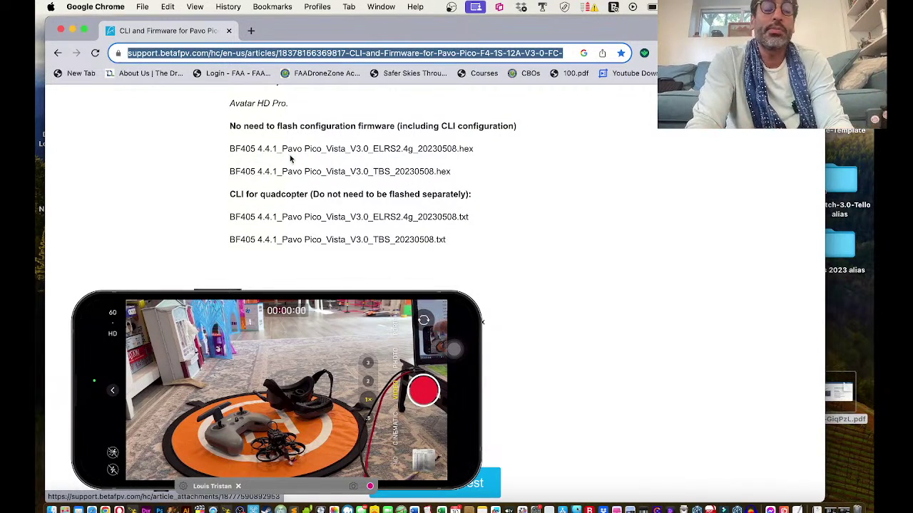
Step: Move the phone mirror window slightly up and minimize the browser and OBS Studio windows to clear the desktop
left_click(101, 305)
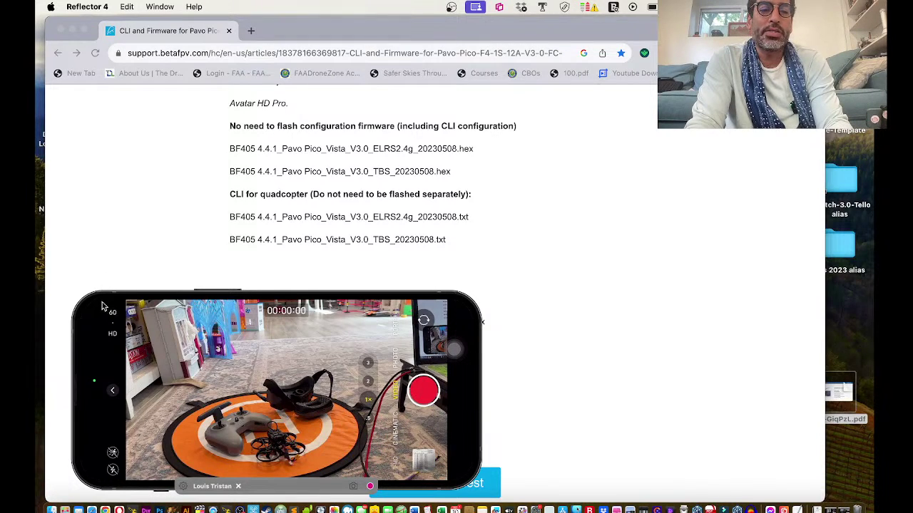
left_click_drag(103, 305, 129, 276)
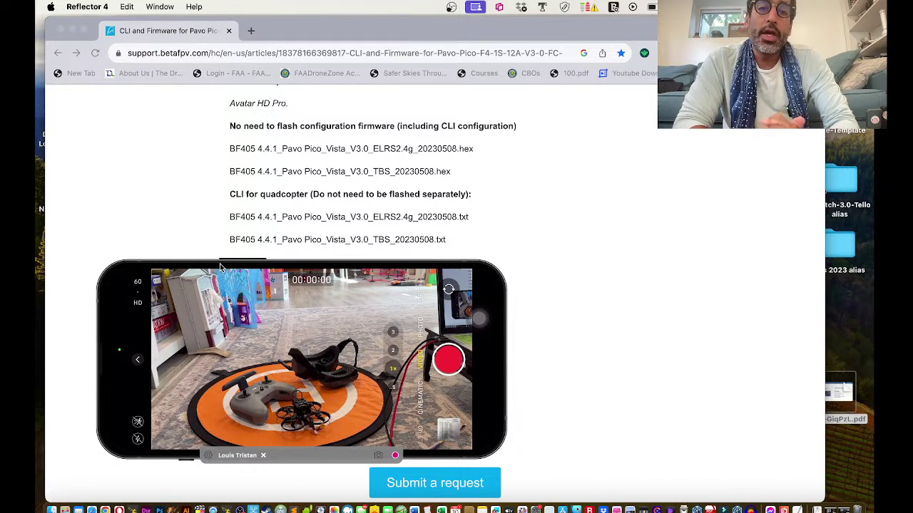
left_click(74, 29)
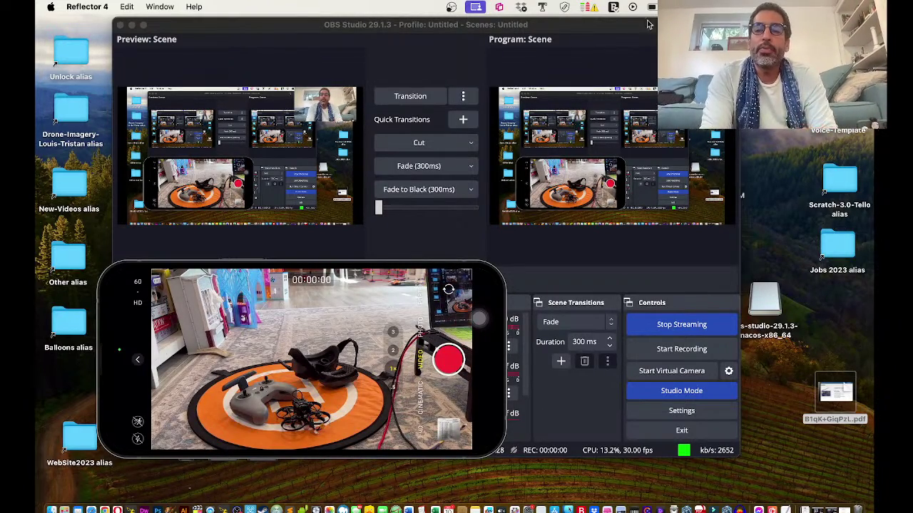
left_click(131, 25)
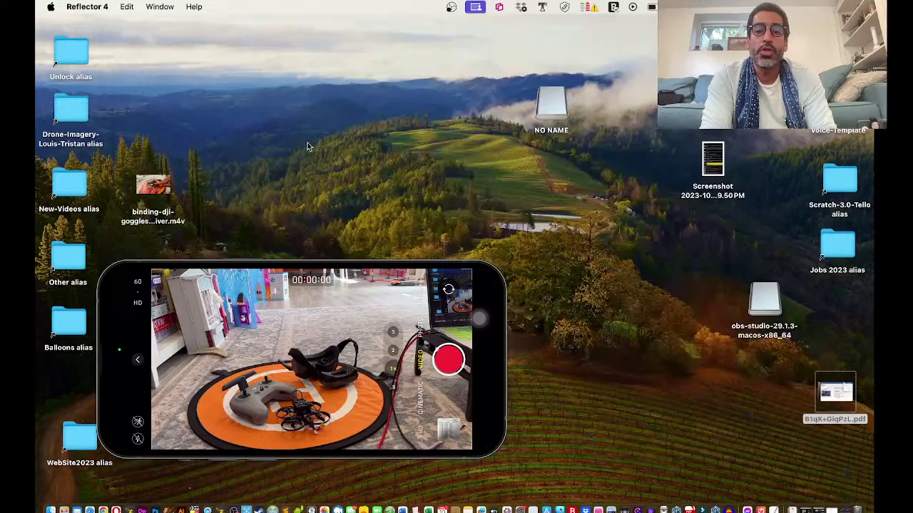
Step: View the chat screenshot saved on the desktop and close it
left_click(713, 156)
double_click(713, 153)
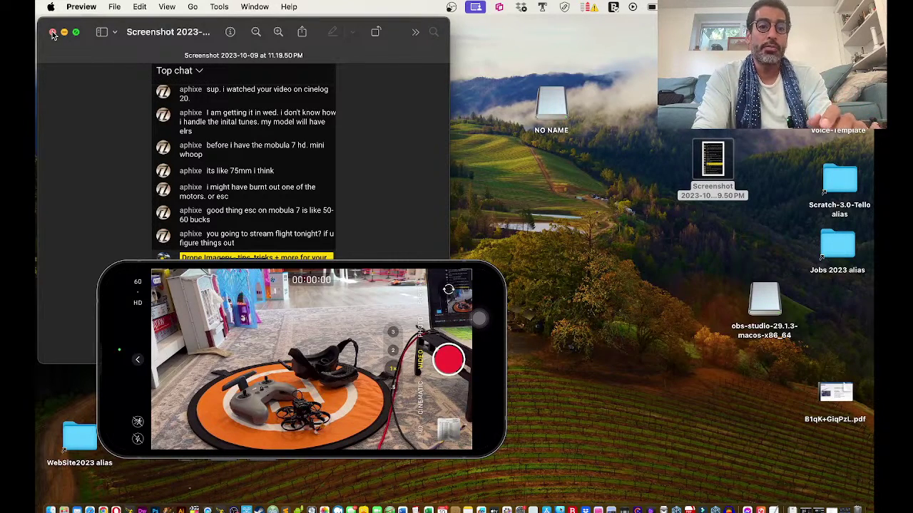
left_click(53, 34)
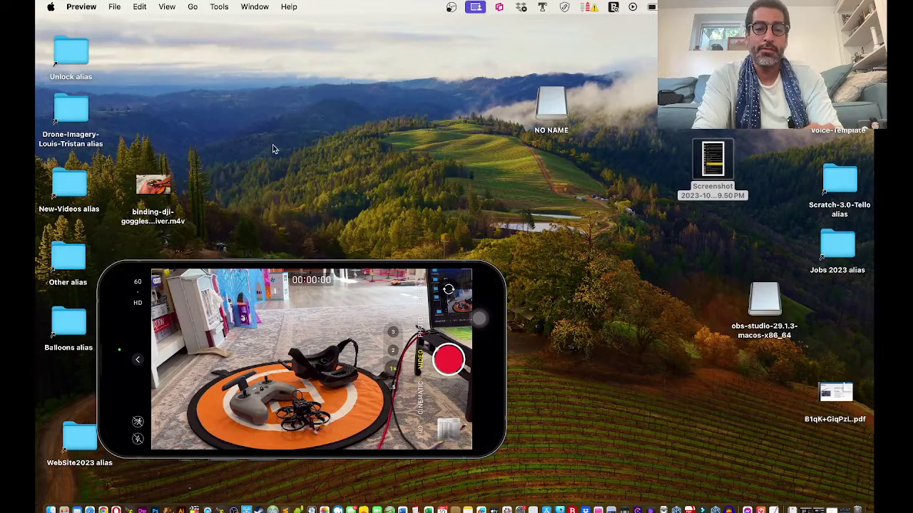
left_click(141, 280)
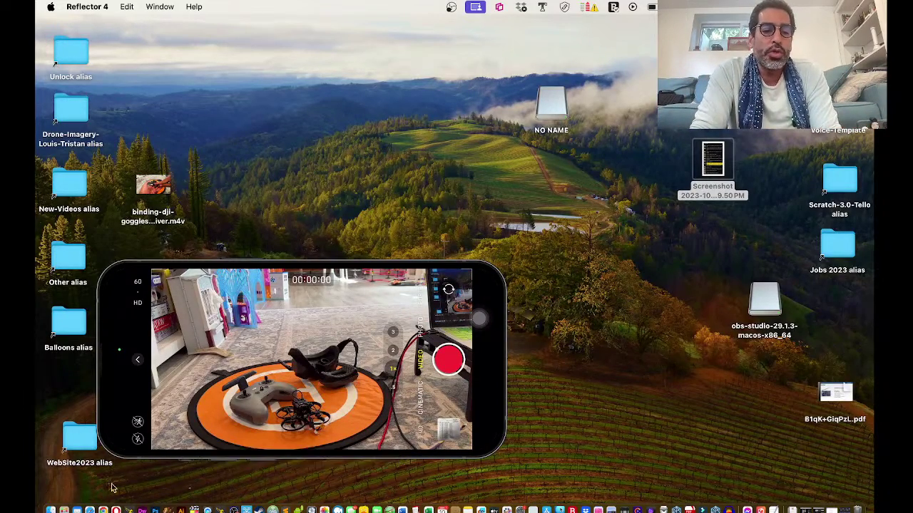
Step: Switch to Chrome and open github.com in a new window
left_click(103, 511)
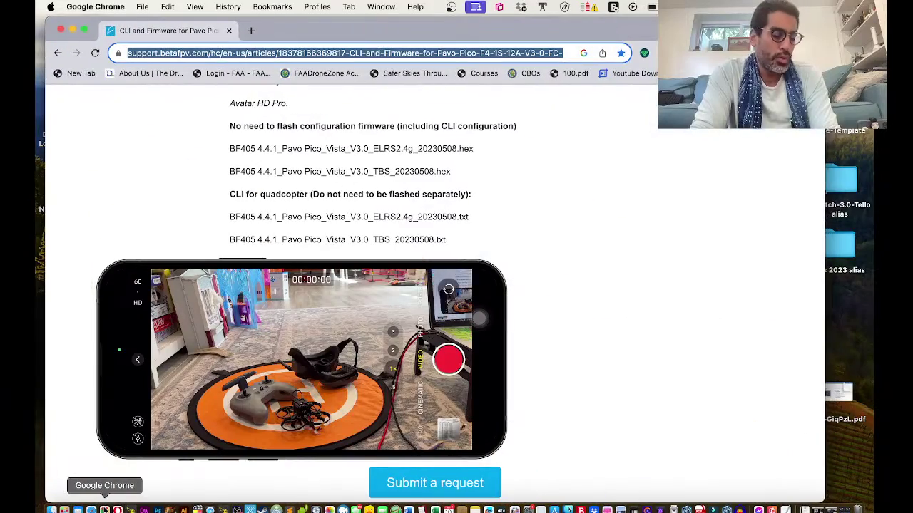
key("super+n")
type("git")
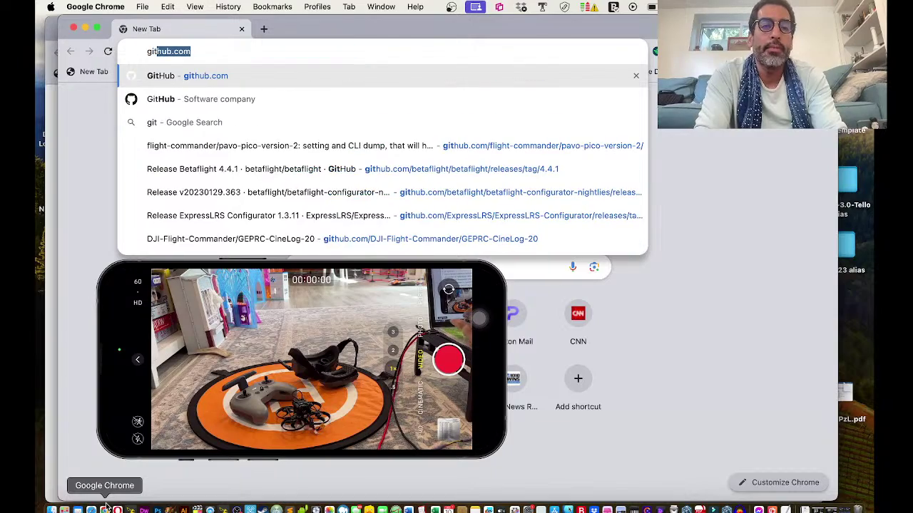
key("Return")
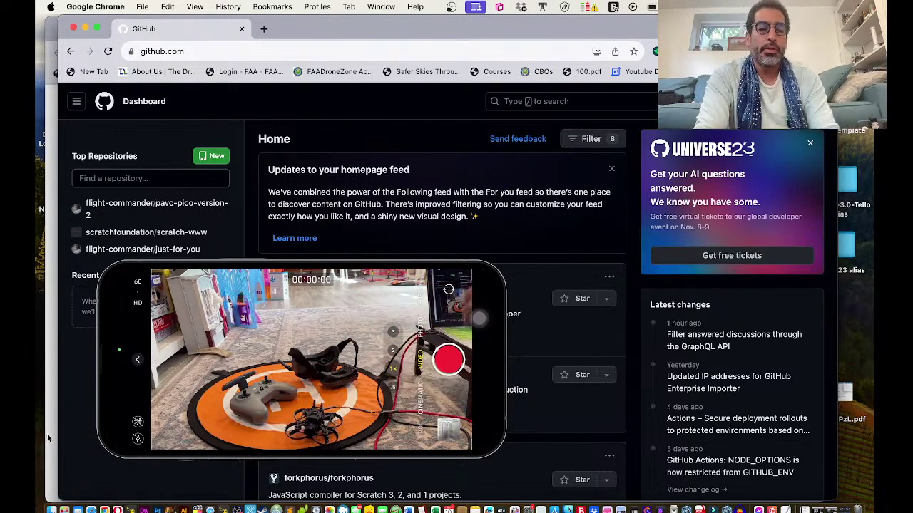
Step: Move the phone mirror window off the repository list and open the flight-commander/pavo-pico-version-2 repository
left_click(105, 323)
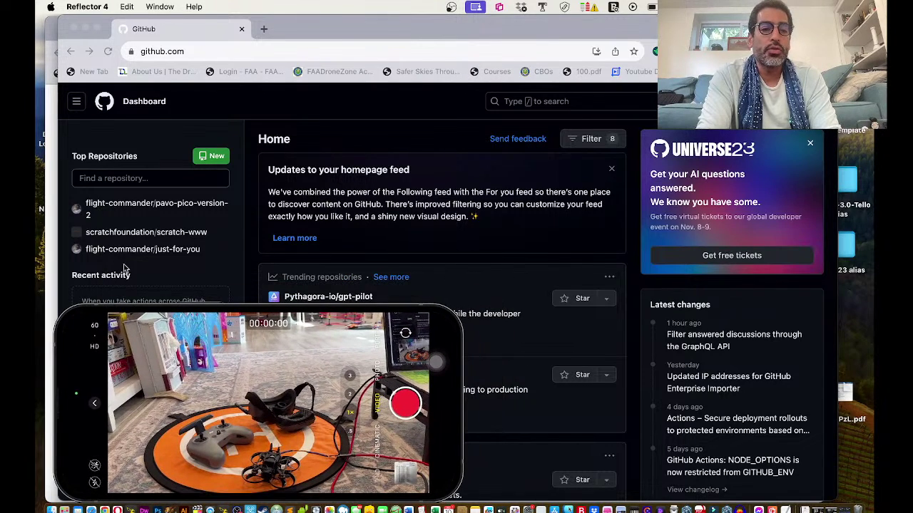
left_click(150, 206)
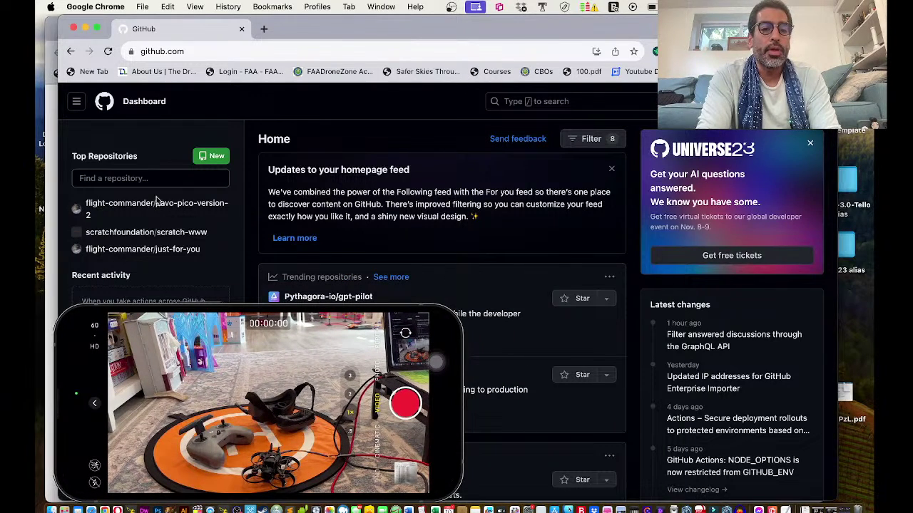
left_click(156, 205)
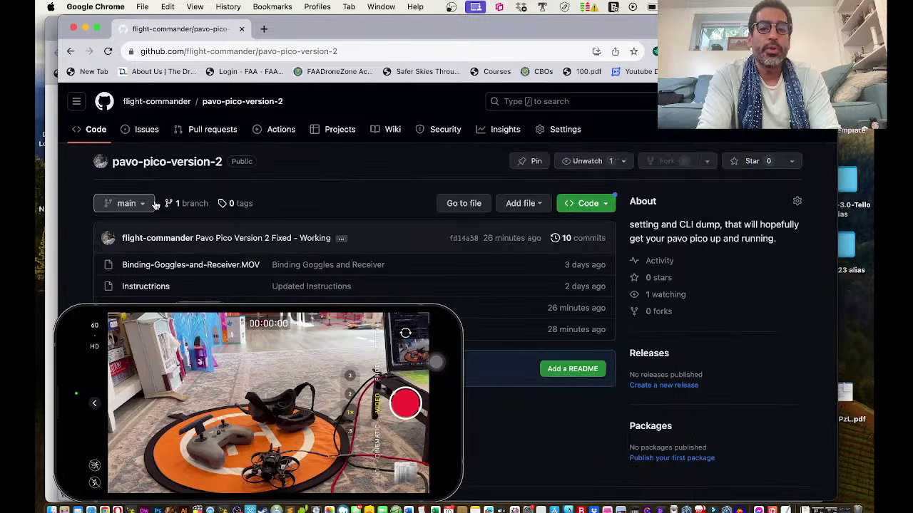
Step: Open Pavo-Pico-Version-2 2.zip in the repository and download it
scroll(419, 250, "down", 1)
scroll(417, 250, "down", 2)
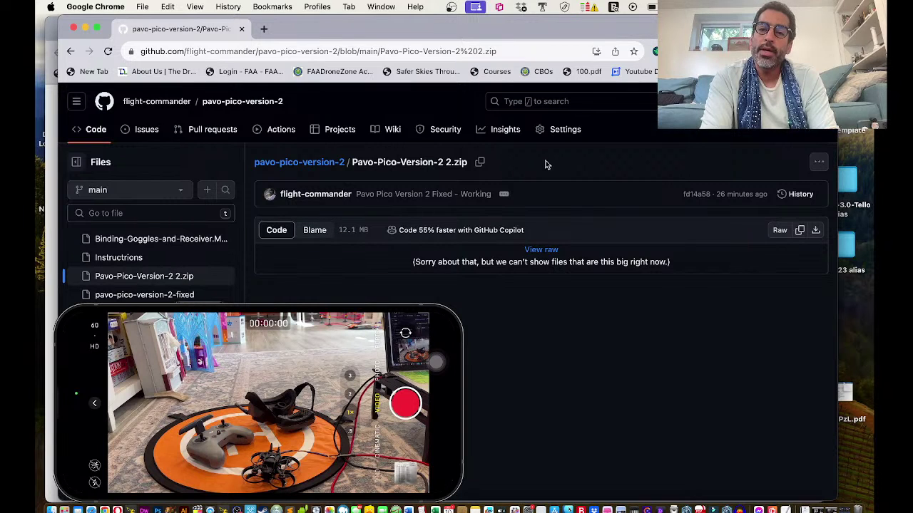
left_click(819, 163)
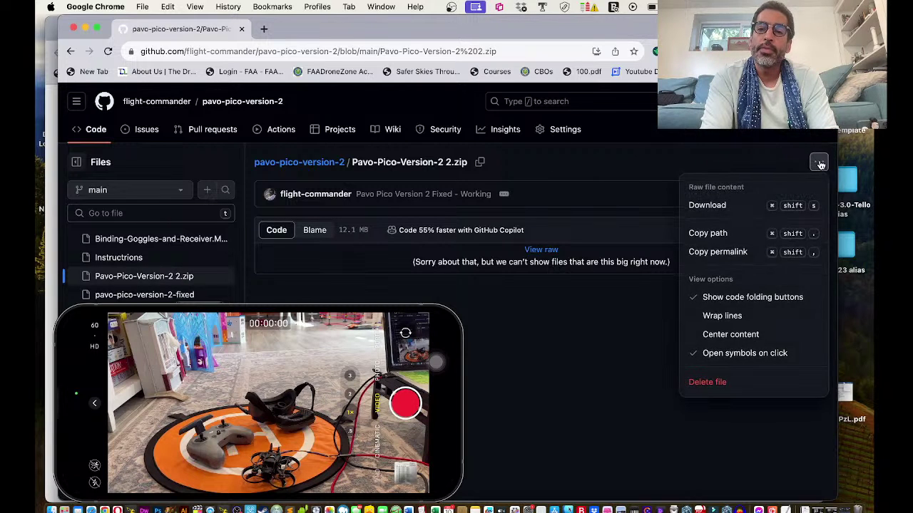
left_click(714, 206)
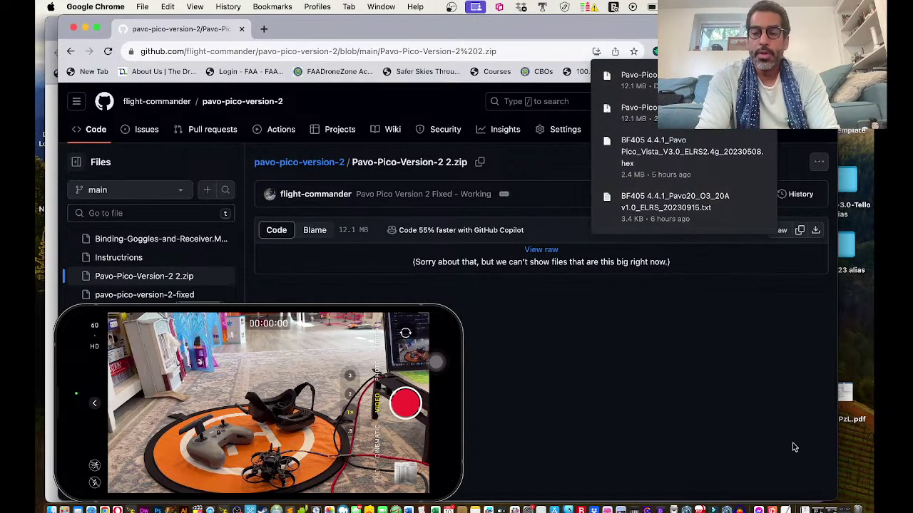
Step: Show the Downloads folder in Finder, extract Pavo-Pico-Version-2 2.zip, and open the extracted Pavo-Pico-Version-2 folder
left_click(804, 510)
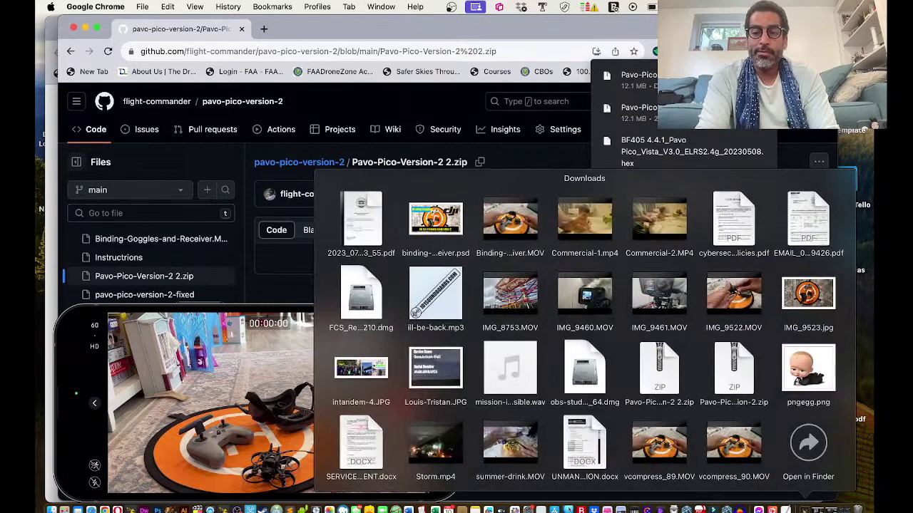
left_click(795, 454)
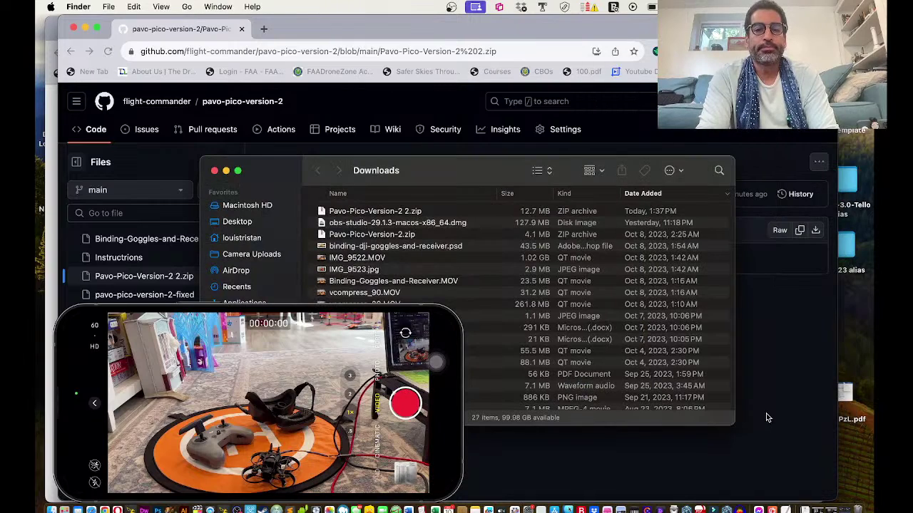
left_click(332, 211)
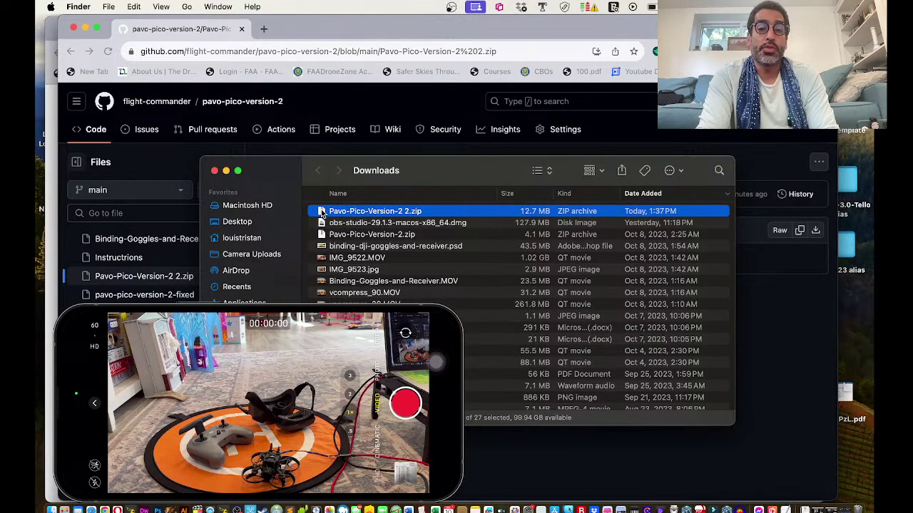
double_click(322, 213)
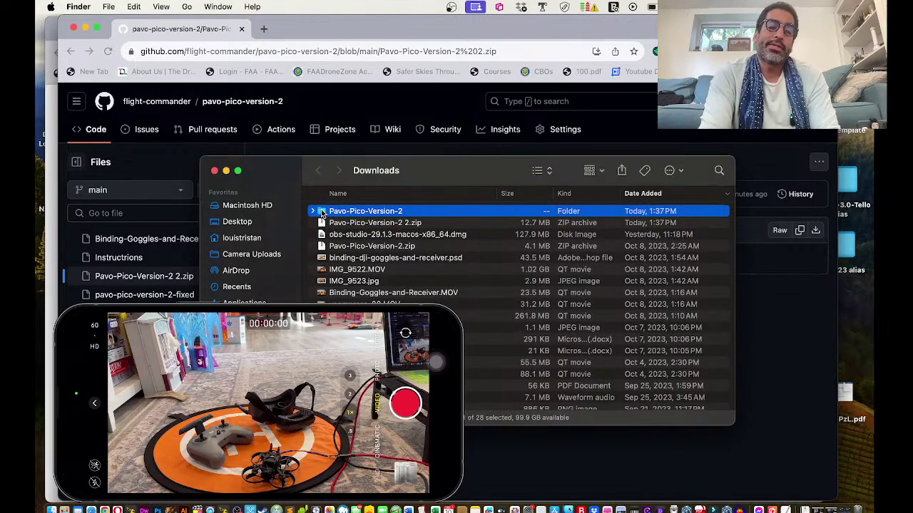
double_click(322, 213)
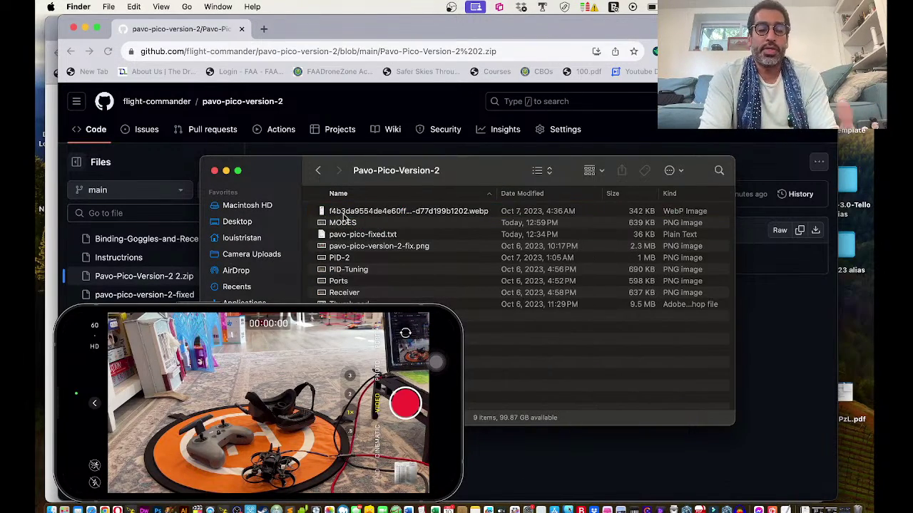
Step: Open pavo-pico-fixed.txt in TextEdit, select its entire text for copying, and close the file and folder windows
left_click_drag(277, 171, 267, 108)
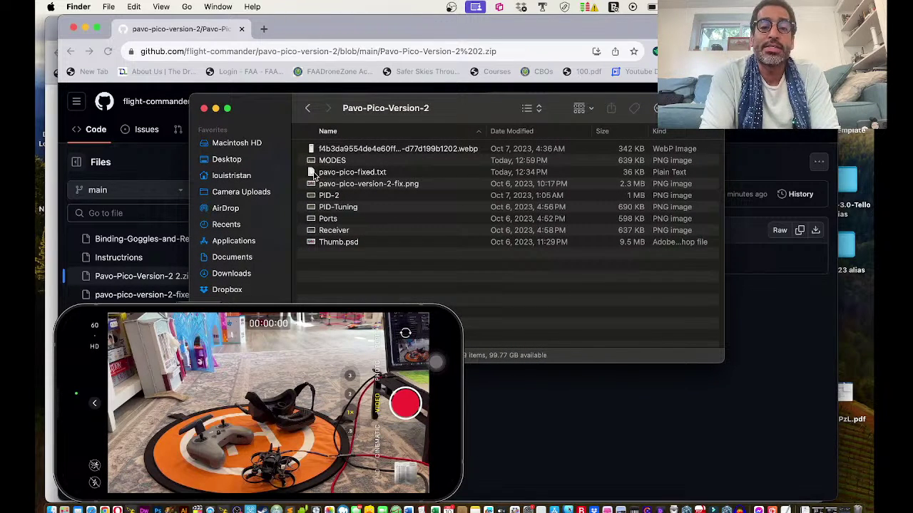
double_click(314, 177)
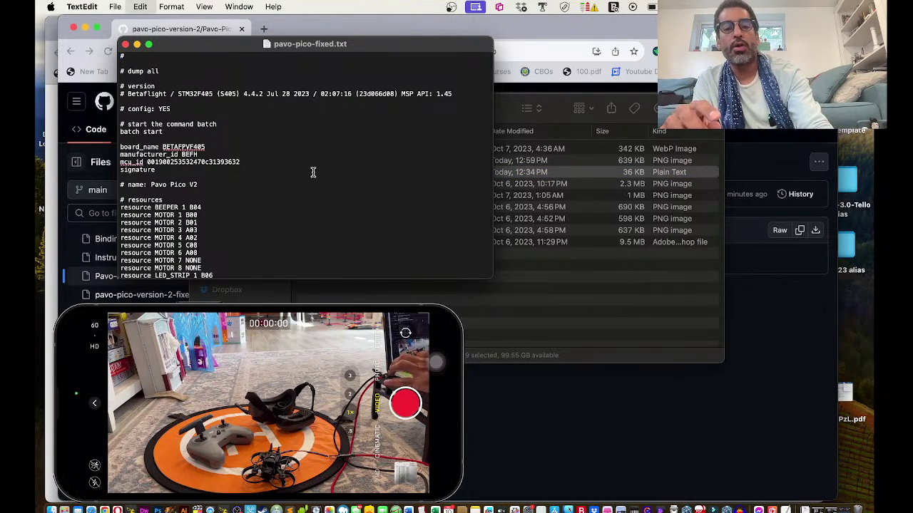
key("super+a")
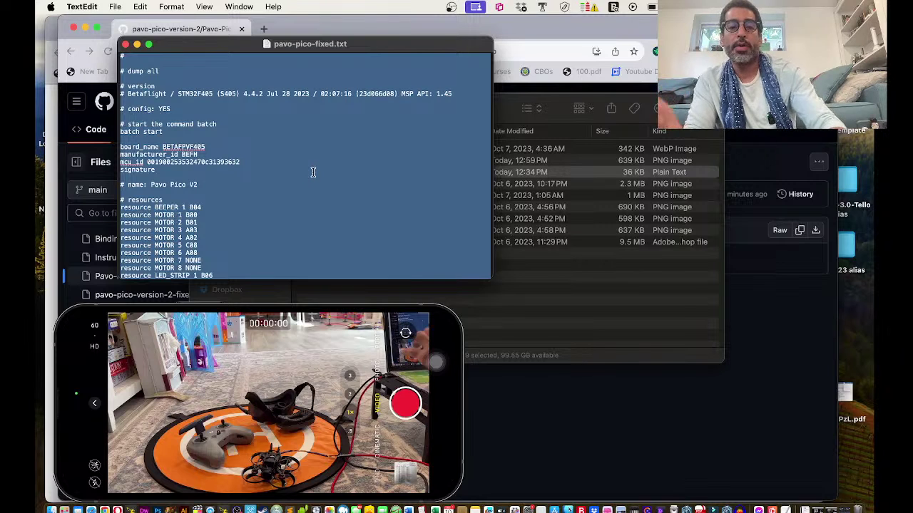
left_click(126, 45)
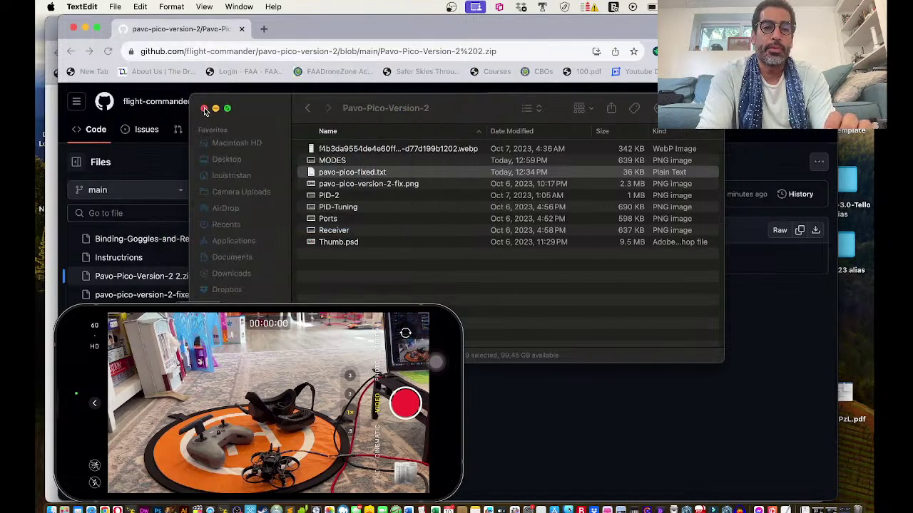
left_click(204, 108)
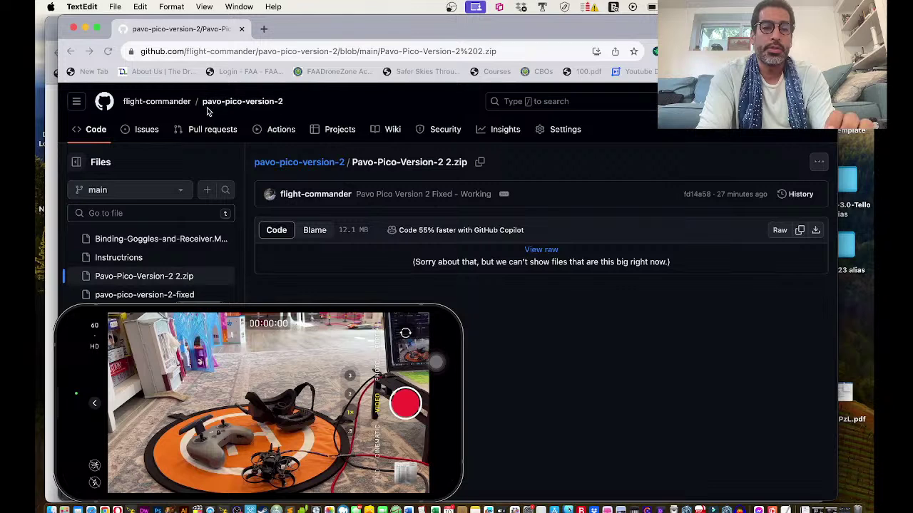
Step: Switch to Betaflight Configurator, open the CLI for the connected Pavo Pico, and move the phone mirror window off the command line
left_click(224, 509)
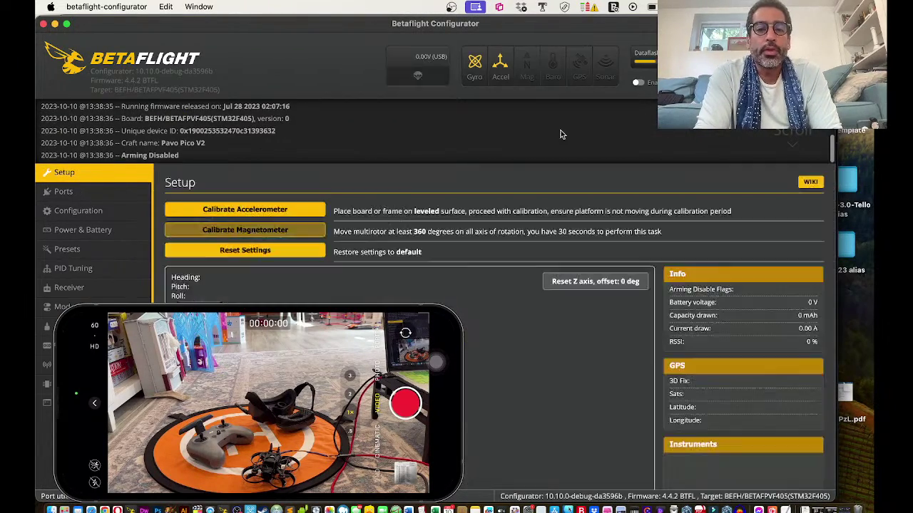
left_click(107, 314)
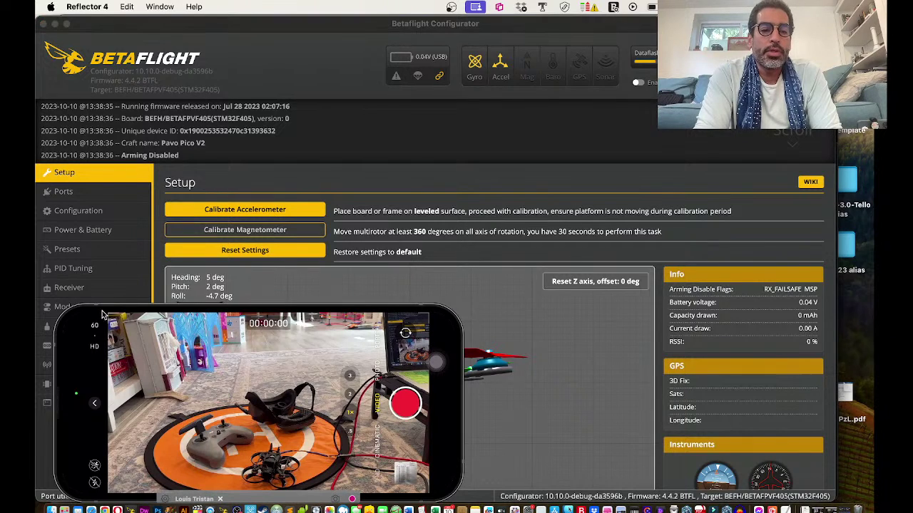
left_click_drag(91, 314, 202, 306)
left_click(60, 404)
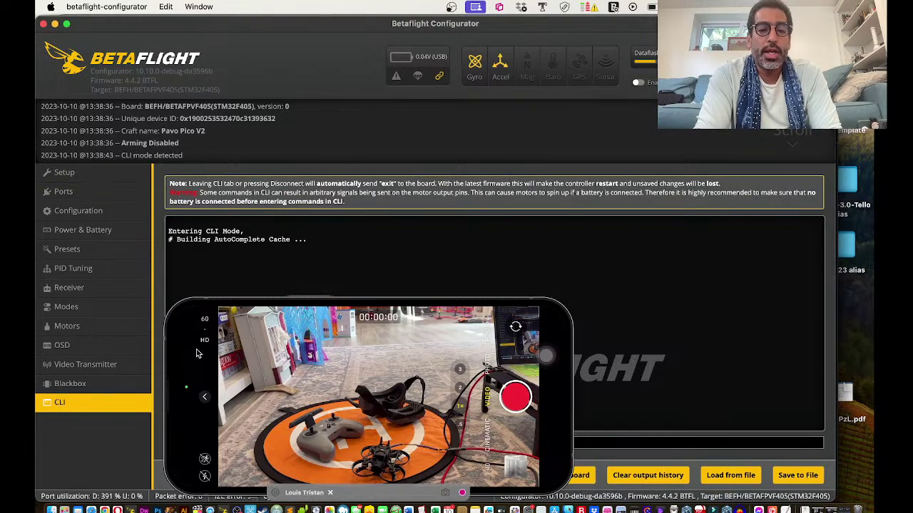
left_click(196, 326)
left_click_drag(196, 327, 457, 256)
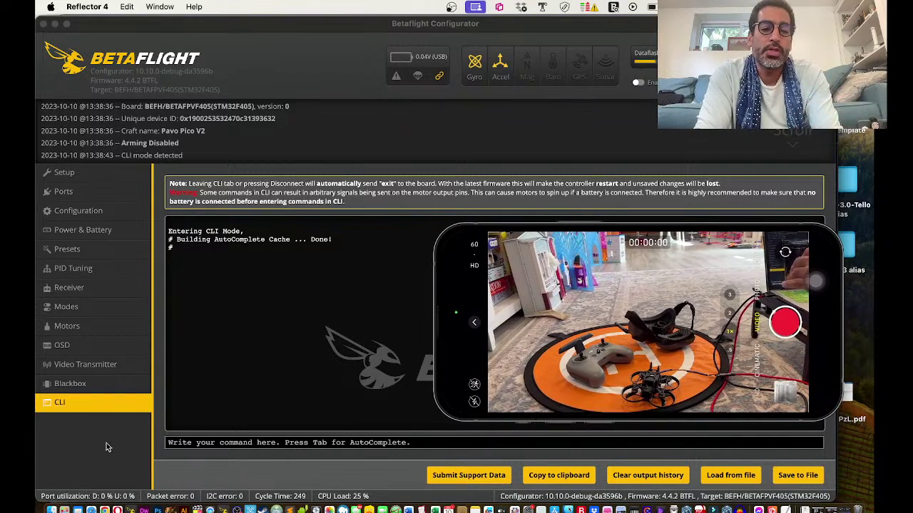
Step: Paste the copied contents of pavo-pico-fixed.txt into the CLI command line and run them on the flight controller
left_click(218, 443)
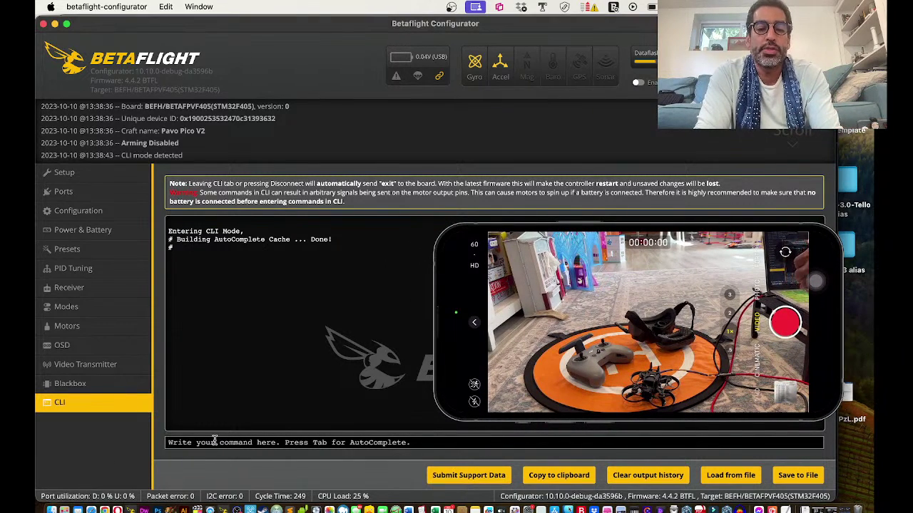
type("#")
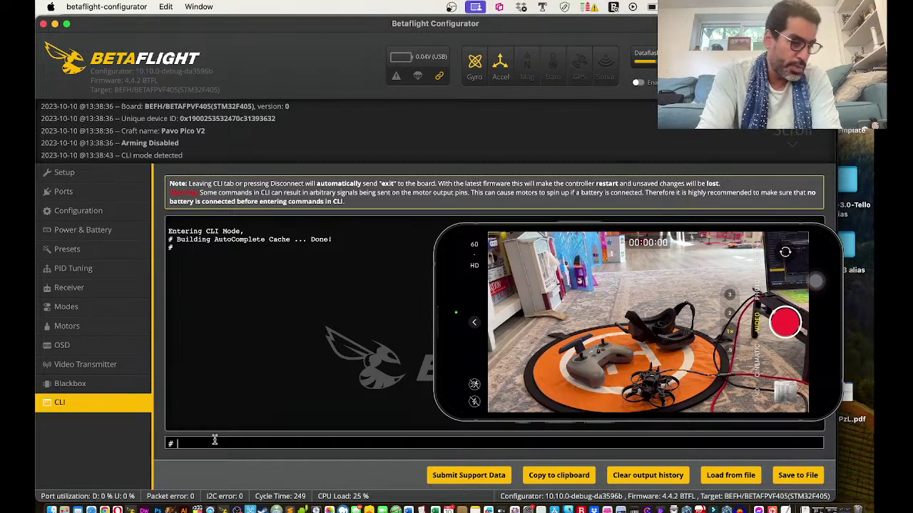
key("super+v")
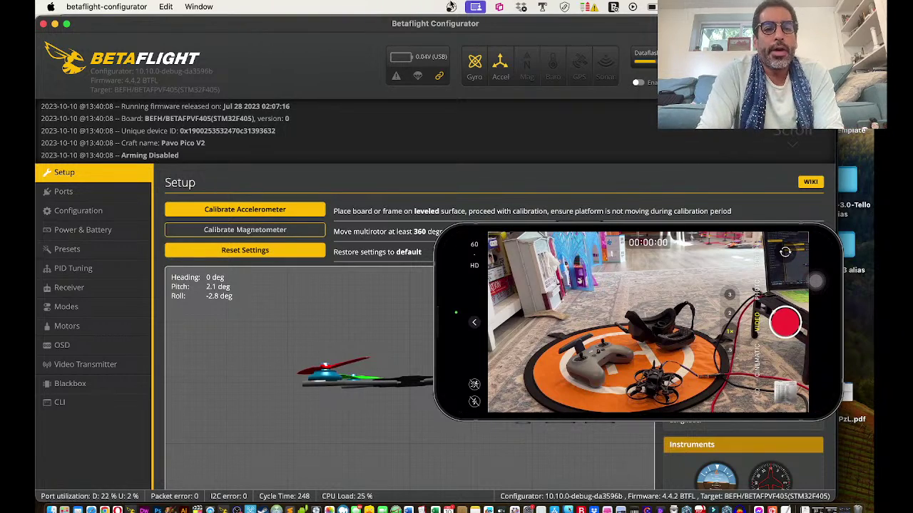
Step: Open the Ports settings and move the phone mirror window clear of the table to examine the UART assignments
left_click(453, 245)
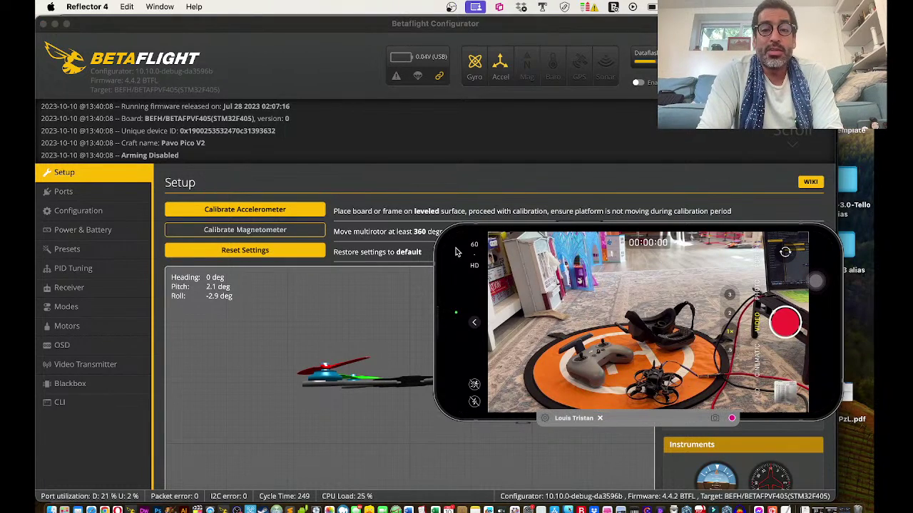
left_click_drag(457, 250, 466, 304)
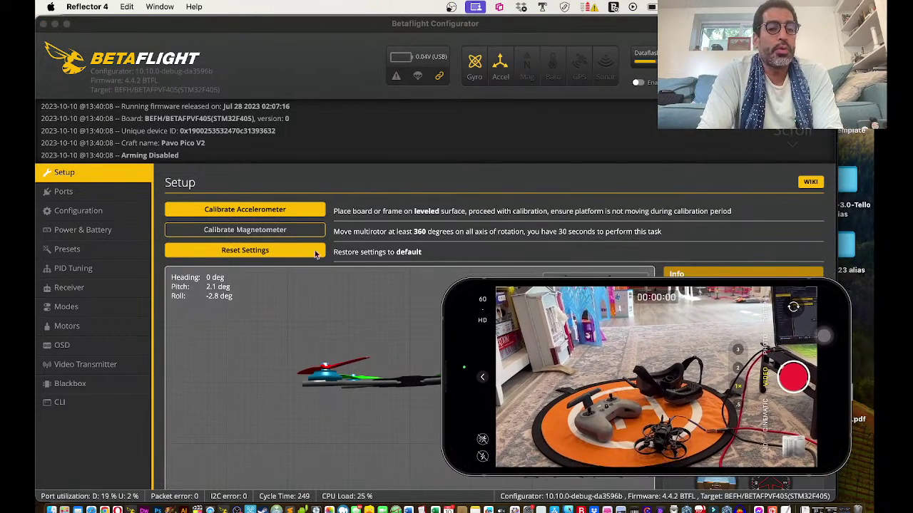
left_click(71, 191)
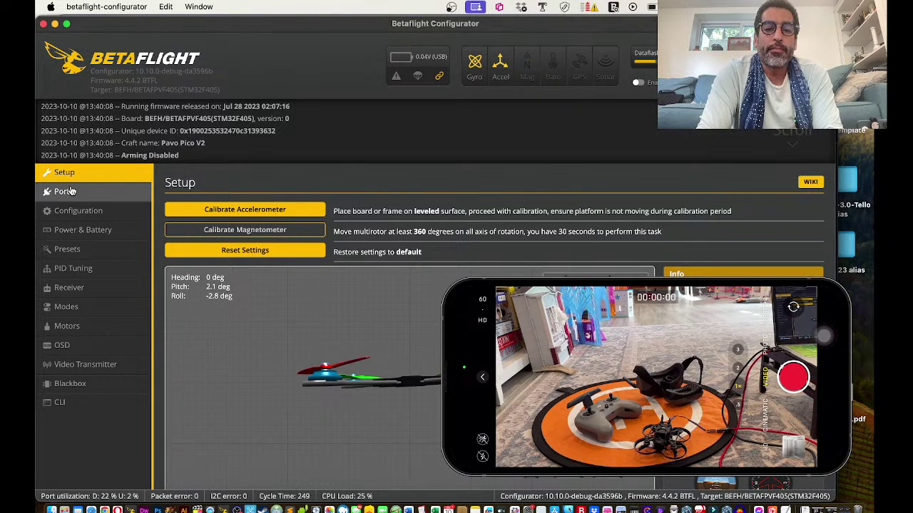
left_click(80, 193)
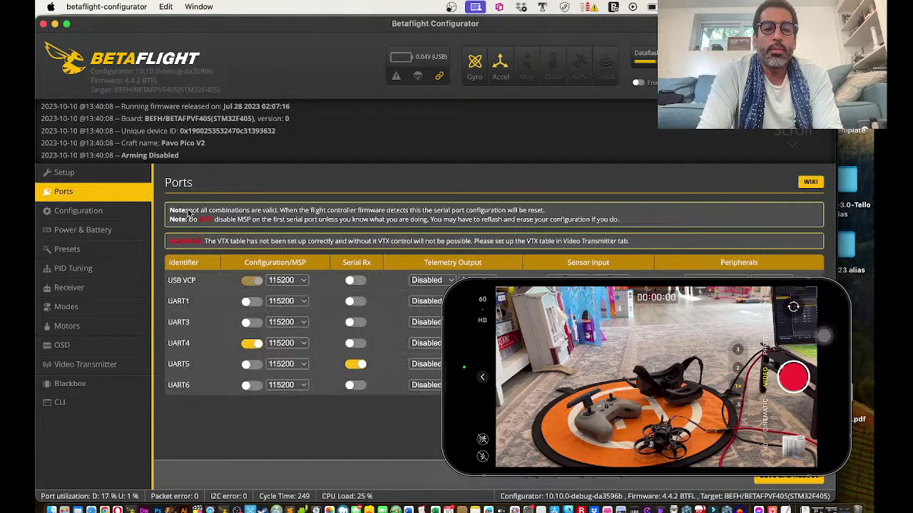
left_click(462, 308)
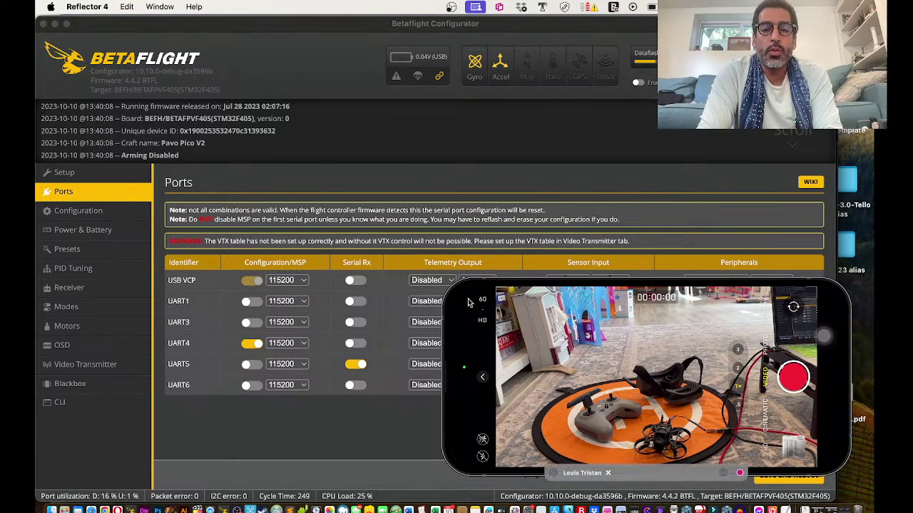
left_click_drag(469, 302, 161, 41)
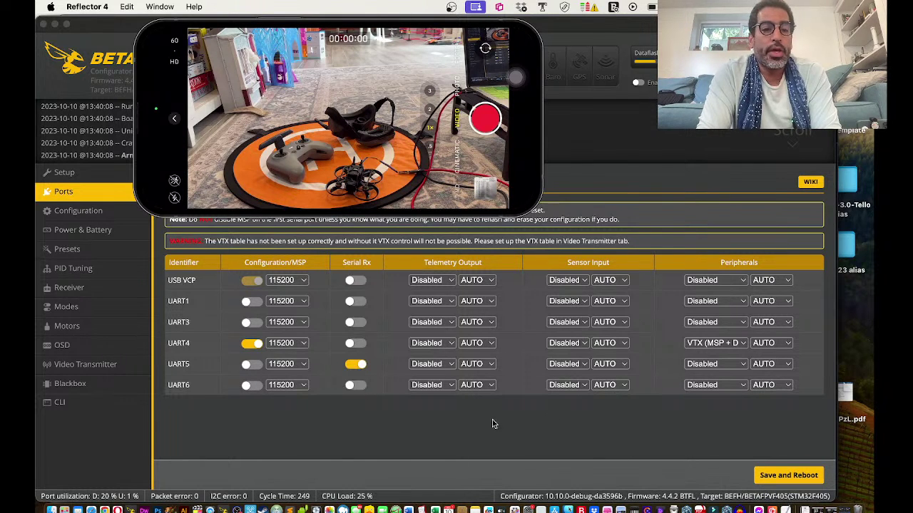
Step: Examine the Configuration settings, including system configuration, arming angle, other features and beeper options
left_click(68, 214)
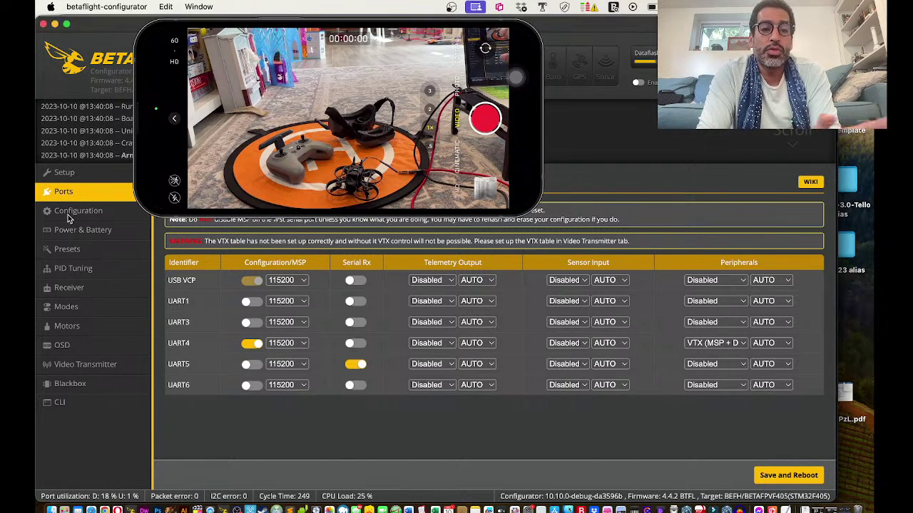
left_click(68, 215)
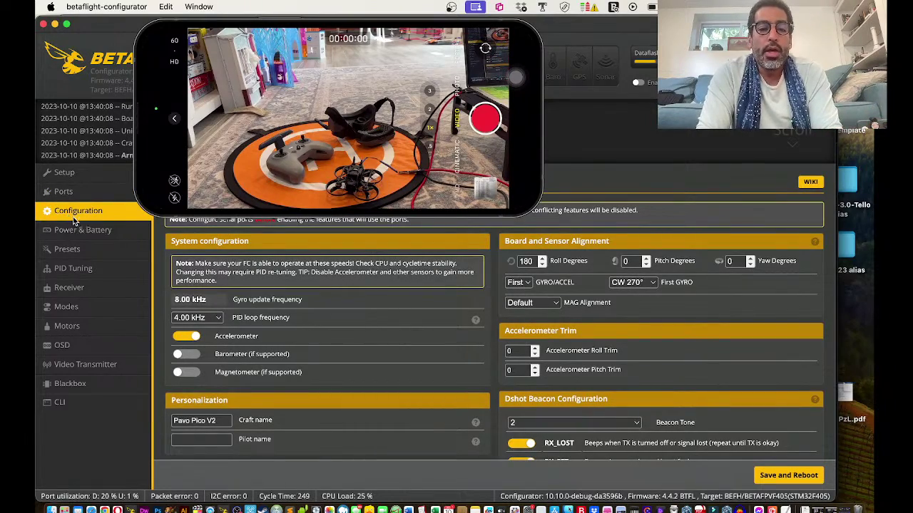
scroll(314, 347, "down", 5)
scroll(314, 347, "down", 6)
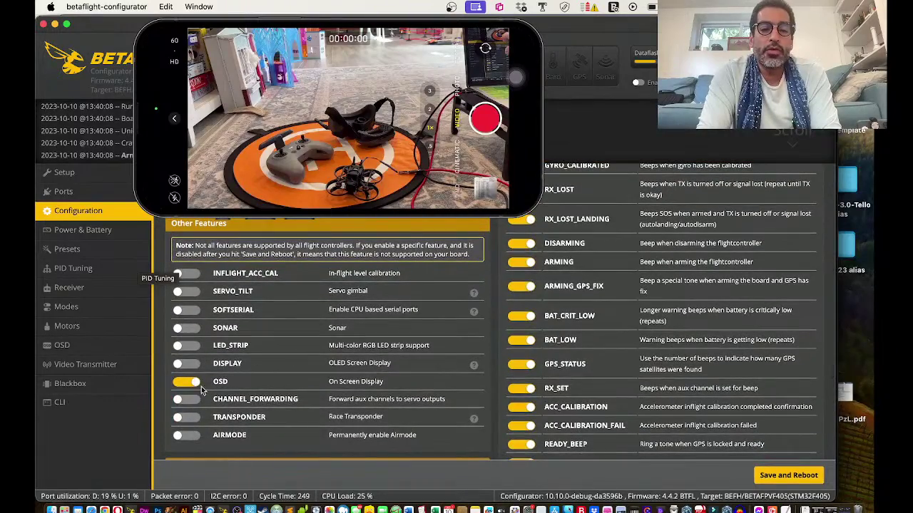
scroll(278, 385, "down", 5)
scroll(324, 385, "up", 11)
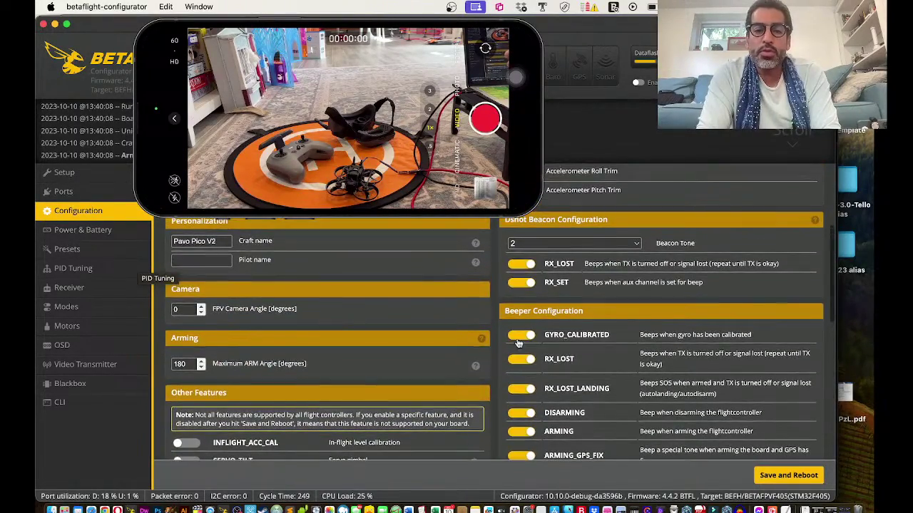
scroll(432, 364, "up", 1)
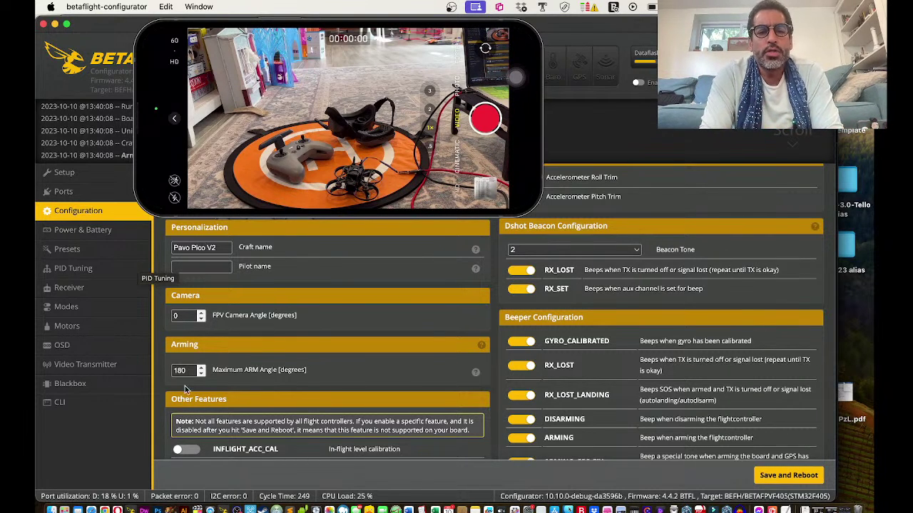
Step: Check the cell voltage limits and meter sources in the Power & Battery settings, nudging the phone mirror window aside
left_click(88, 231)
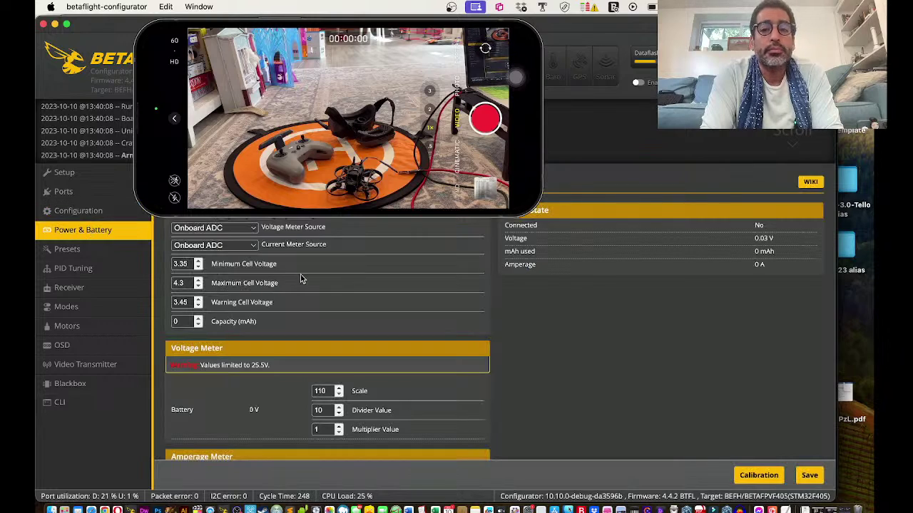
left_click(159, 37)
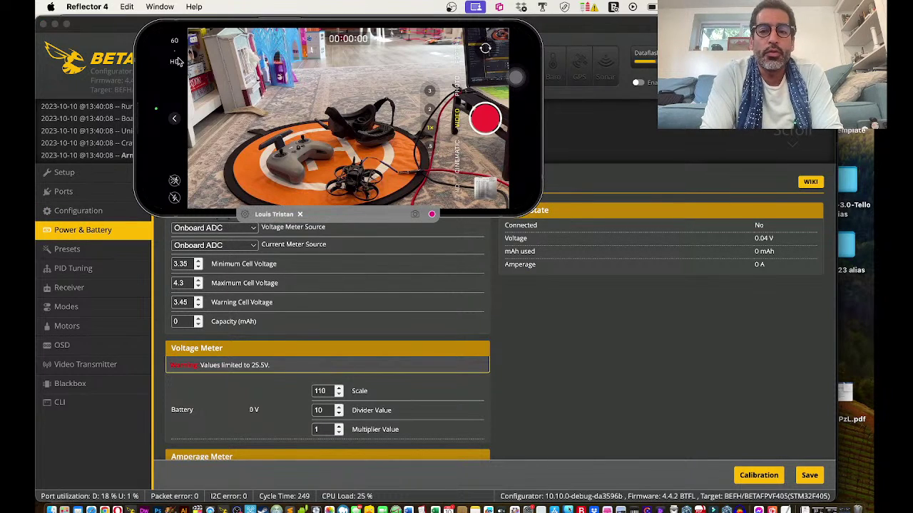
mouse_move(159, 46)
left_mouse_down()
mouse_move(471, 238)
mouse_move(466, 269)
mouse_move(196, 102)
mouse_move(160, 67)
mouse_move(163, 38)
left_mouse_up()
Step: Examine the PID profile and the gyro, D term and dynamic notch filter settings in PID Tuning
left_click(80, 254)
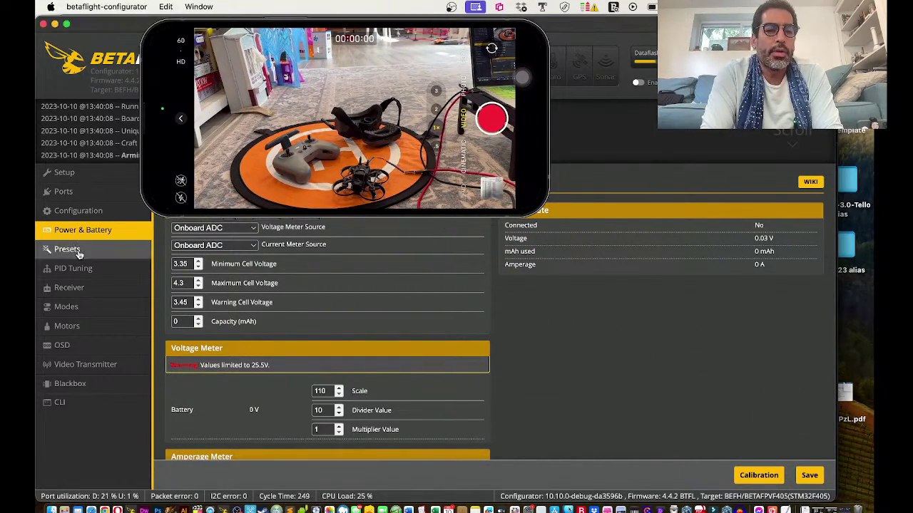
left_click(92, 269)
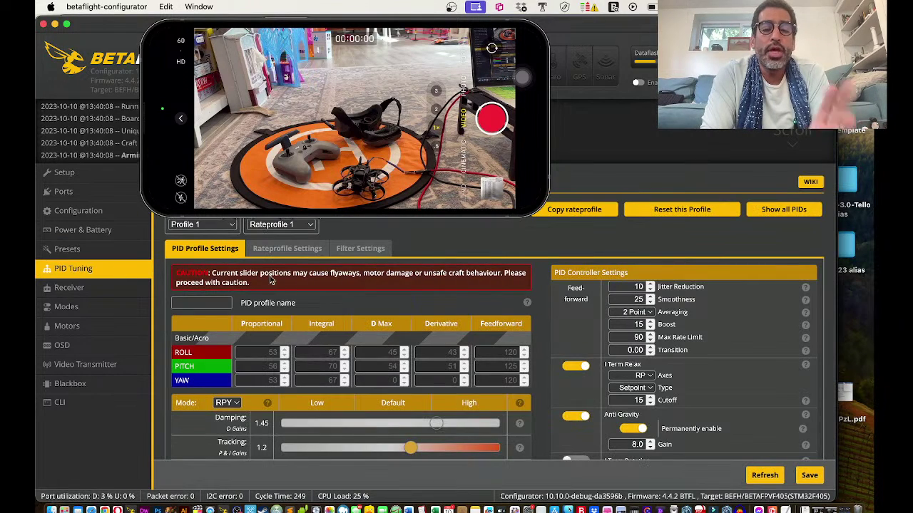
left_click(359, 251)
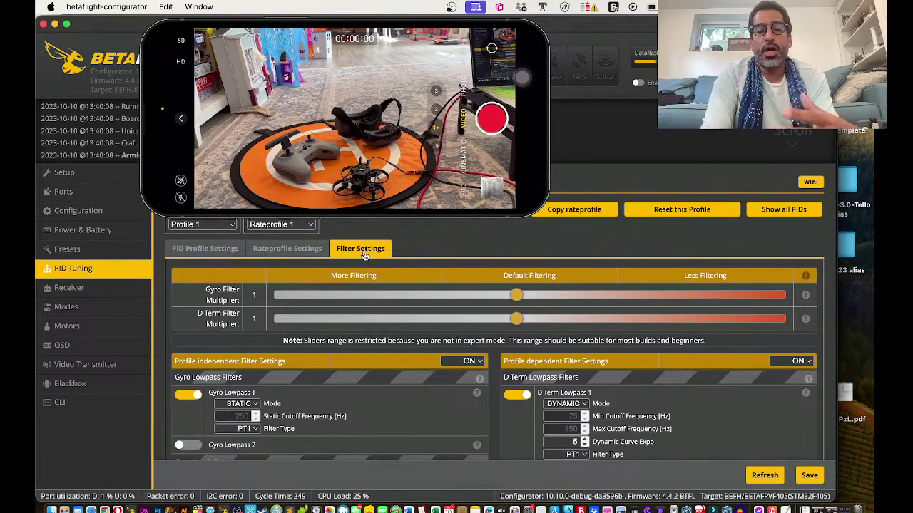
scroll(380, 307, "down", 5)
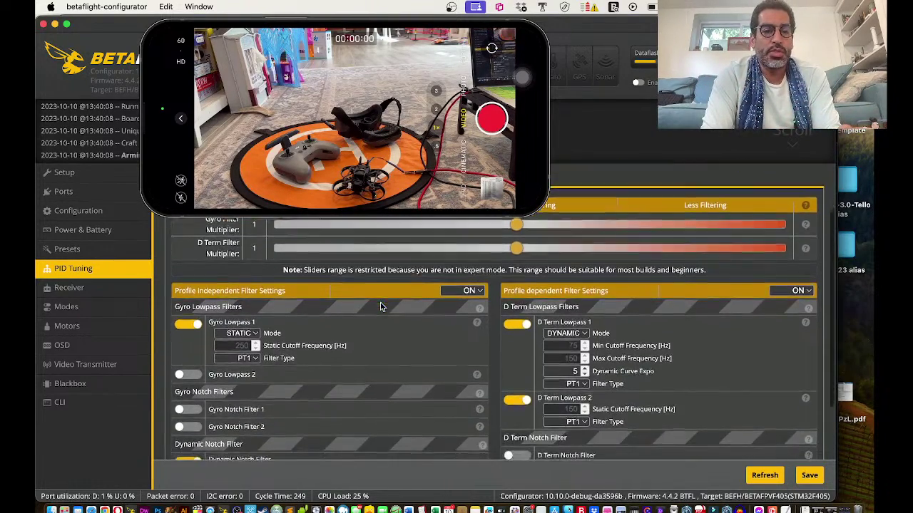
scroll(380, 307, "down", 2)
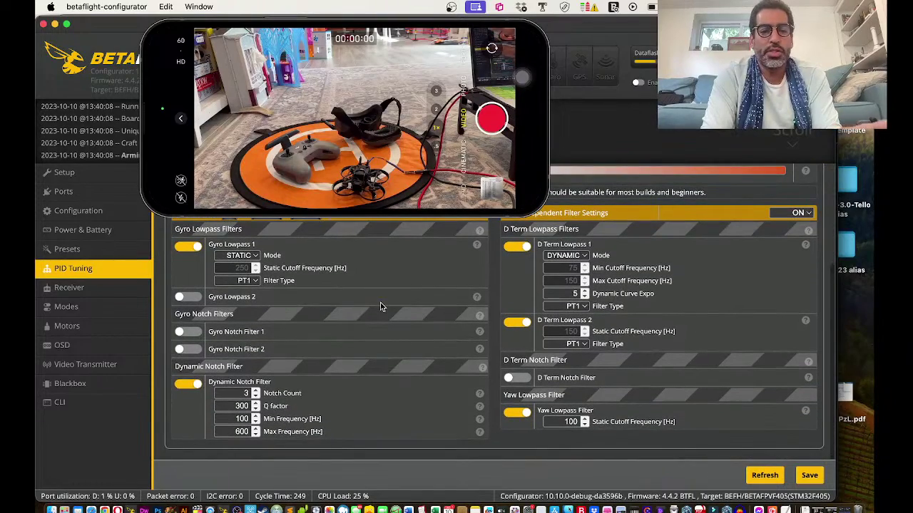
Step: Check the receiver mode, serial provider and channel map, and examine the AUX ranges assigned to the flight modes
left_click(71, 289)
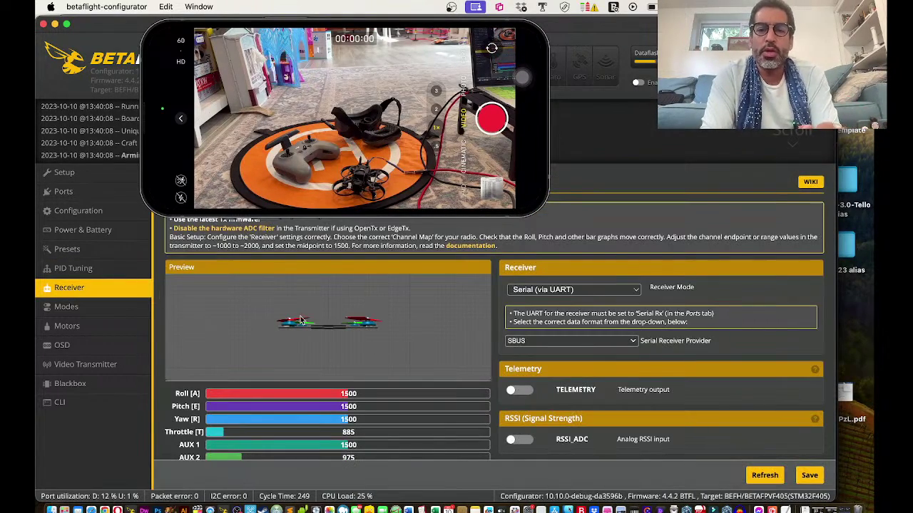
scroll(540, 383, "down", 3)
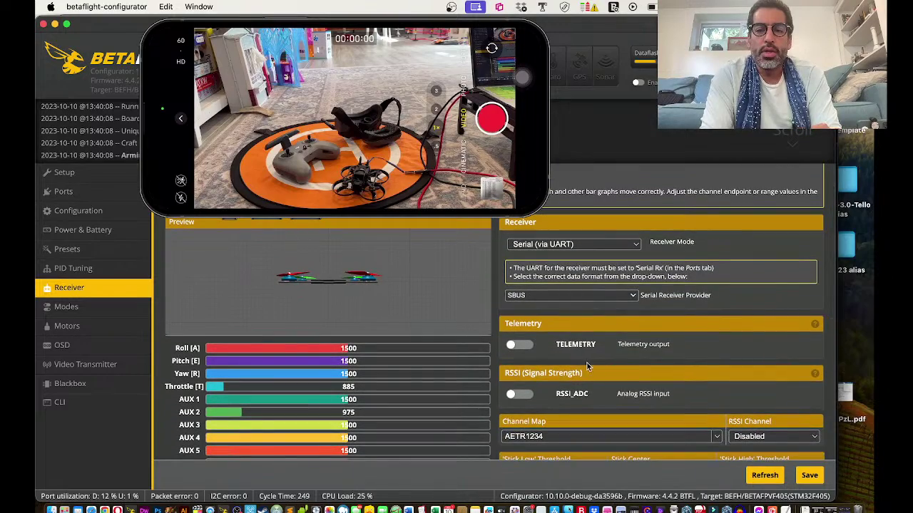
scroll(615, 325, "down", 6)
scroll(614, 320, "down", 1)
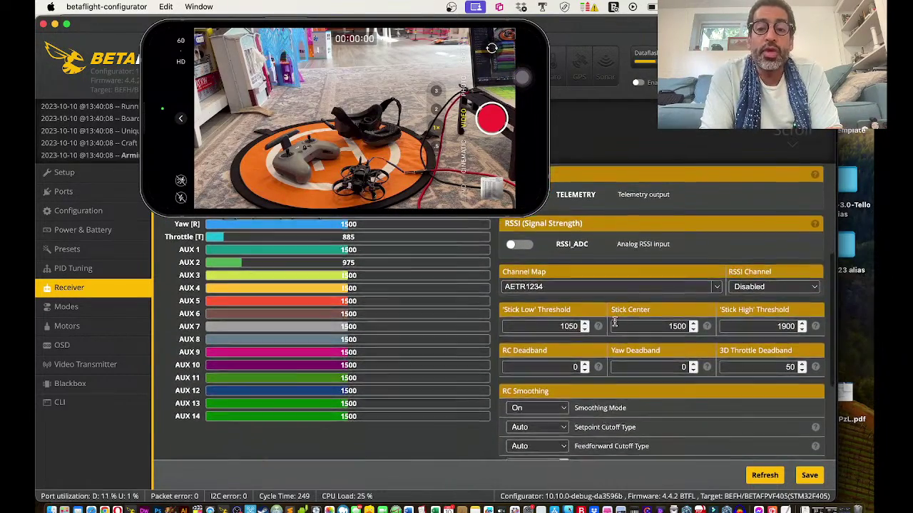
scroll(614, 322, "up", 3)
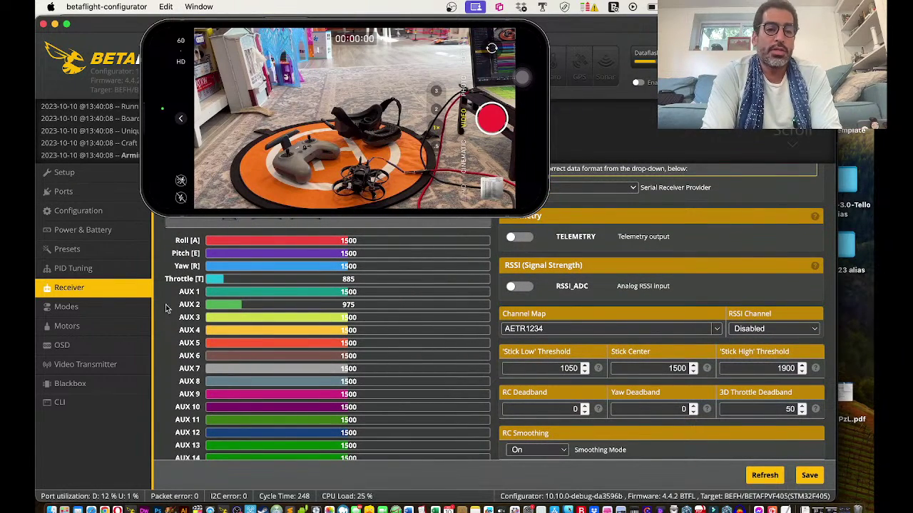
left_click(78, 306)
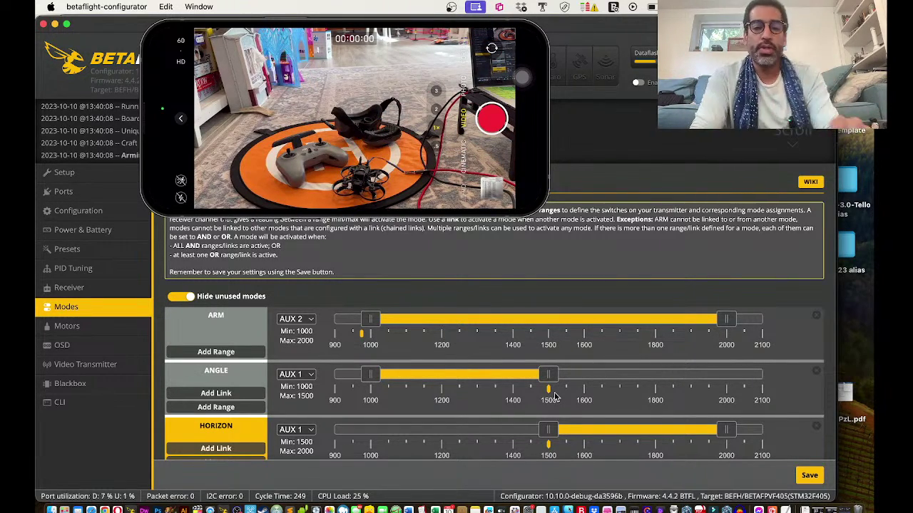
scroll(519, 356, "down", 5)
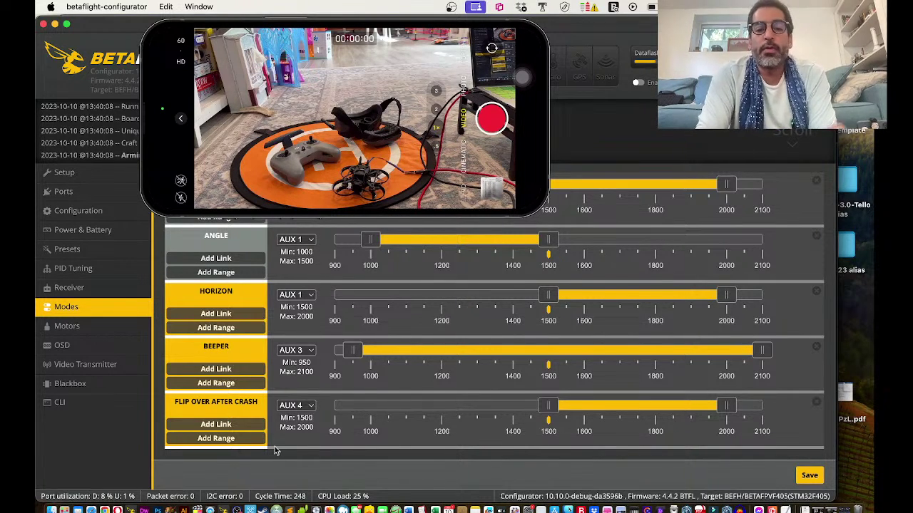
Step: Examine the Motors settings for mixer type, motor direction, ESC protocol and motor idle
left_click(70, 327)
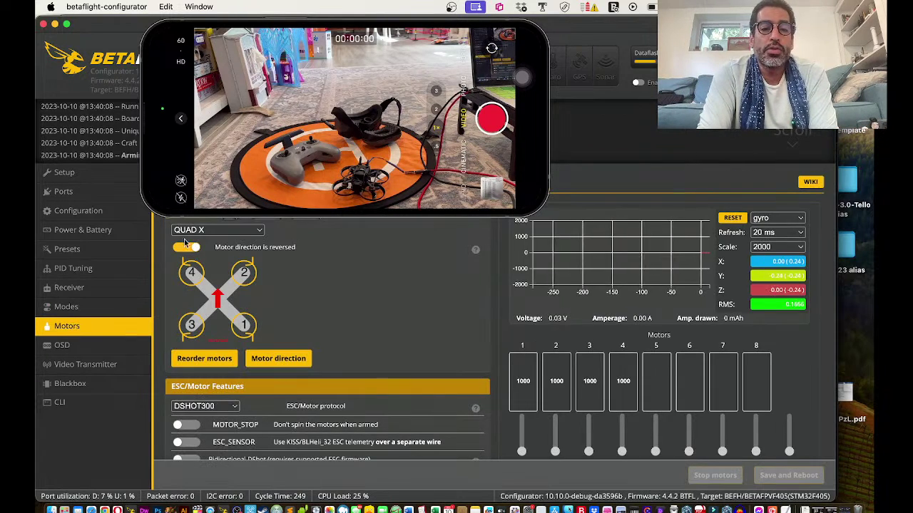
left_click(170, 84)
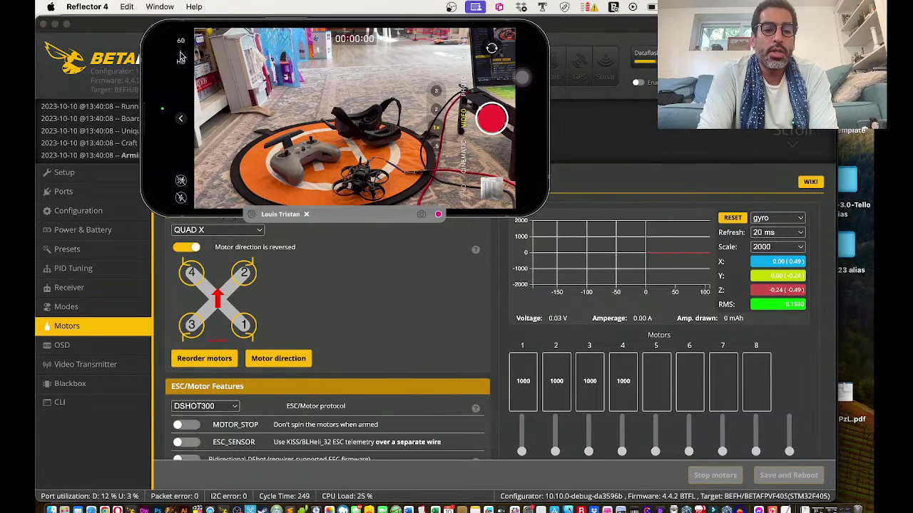
scroll(241, 388, "down", 3)
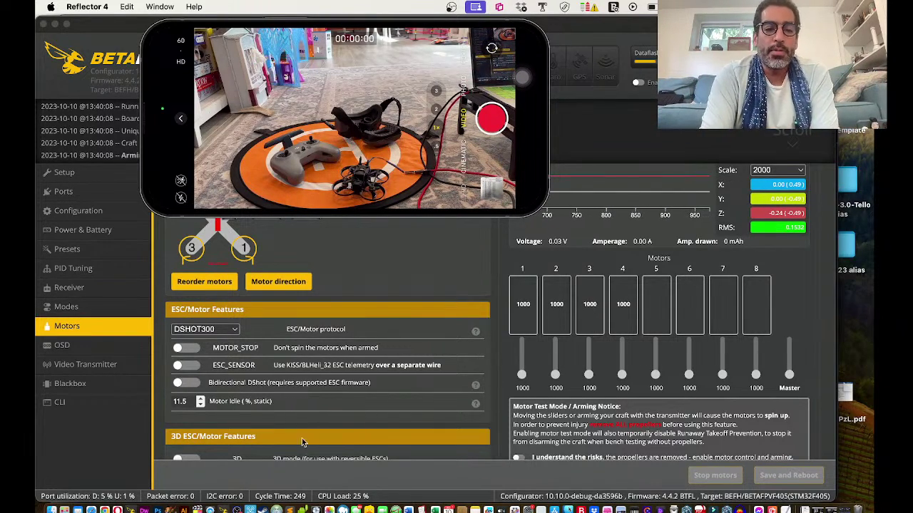
scroll(273, 385, "down", 1)
scroll(274, 385, "up", 3)
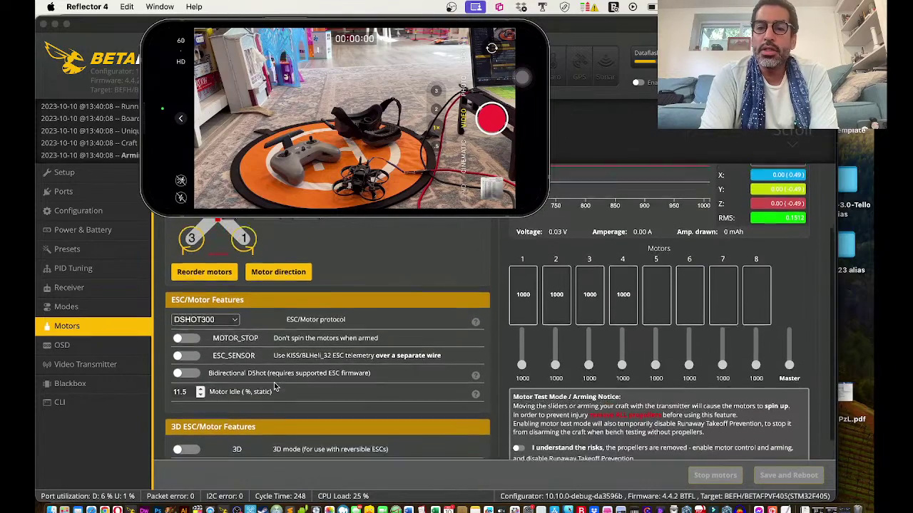
scroll(275, 385, "up", 3)
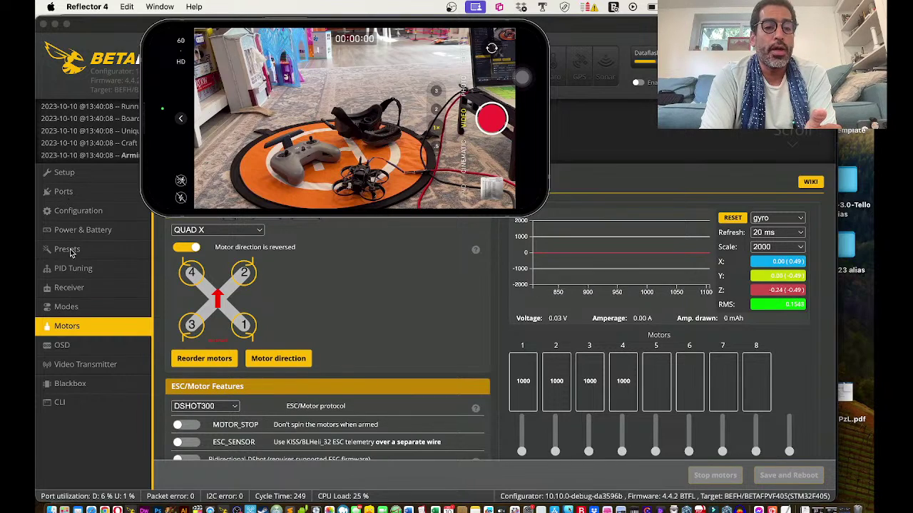
Step: Recheck the receiver channel bars and return to the mode assignments for the AUX switches
left_click(77, 289)
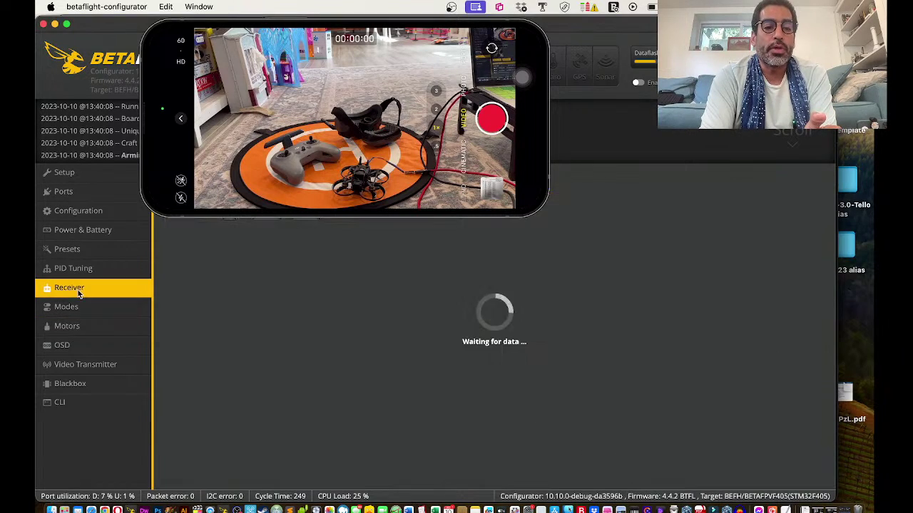
scroll(292, 374, "down", 3)
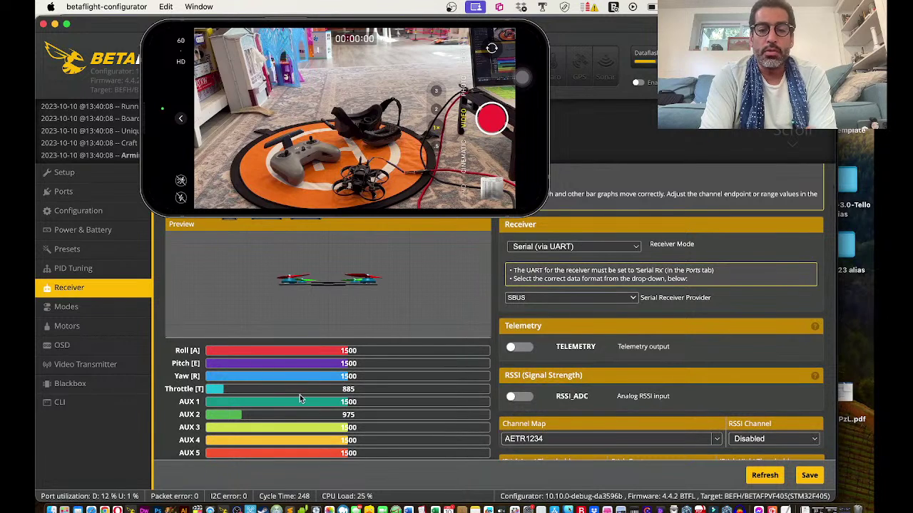
left_click(101, 306)
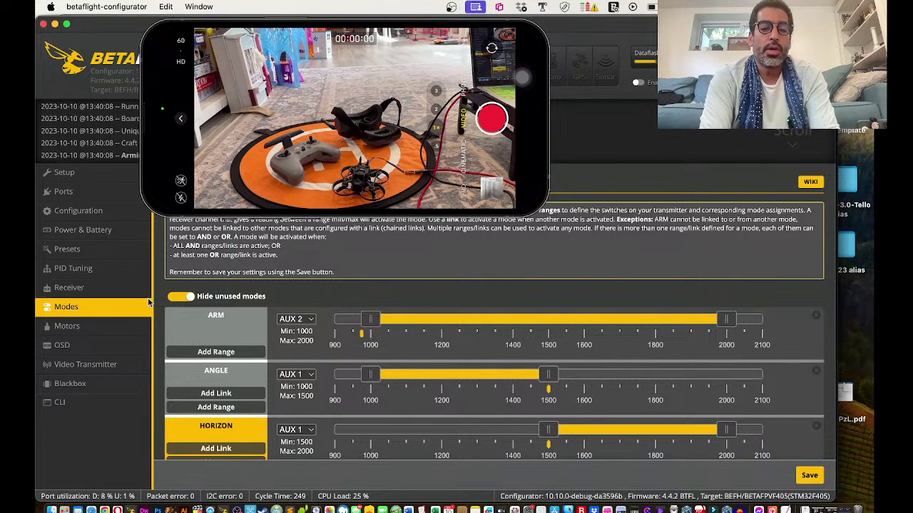
Step: Examine the OSD preview layout, the elements enabled for each profile, and the video format, units and timer settings
left_click(89, 327)
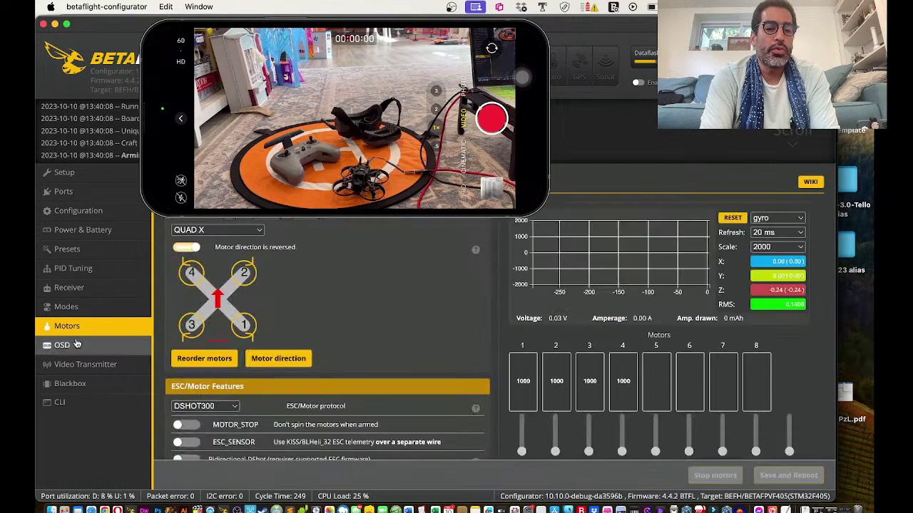
left_click(77, 348)
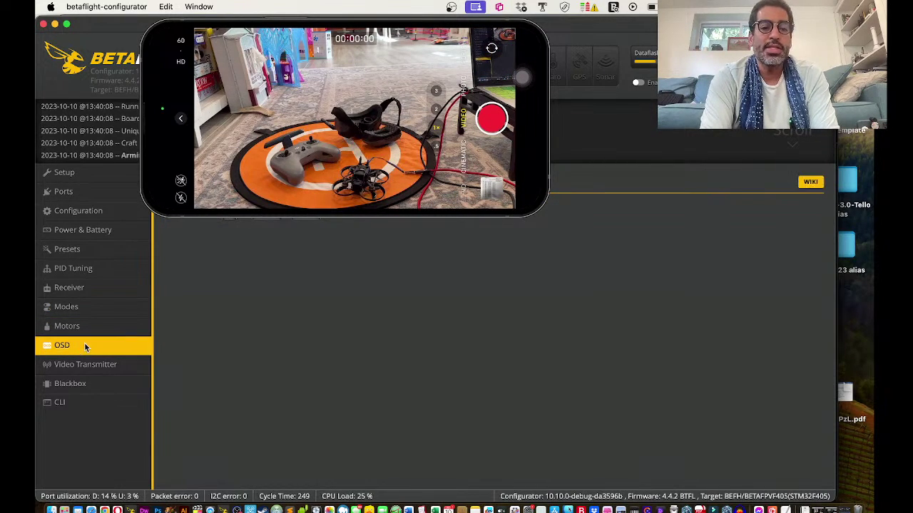
scroll(373, 338, "down", 5)
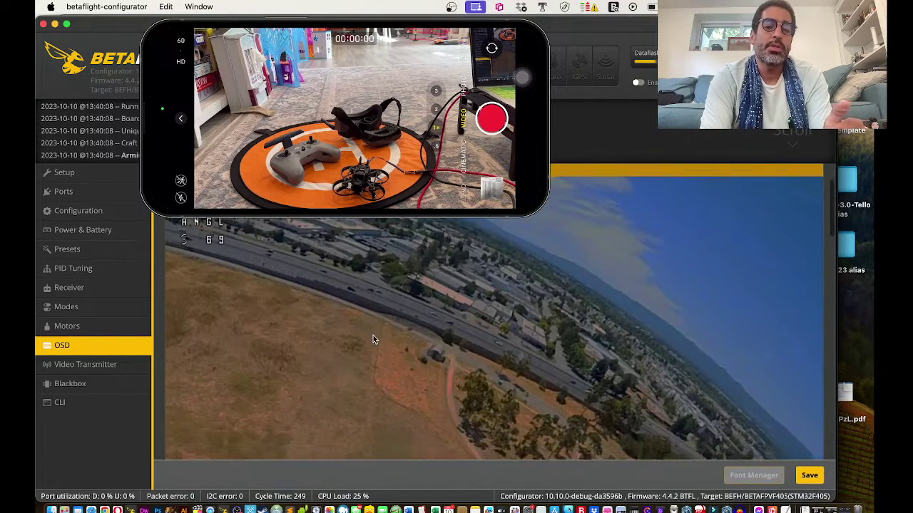
scroll(372, 339, "down", 3)
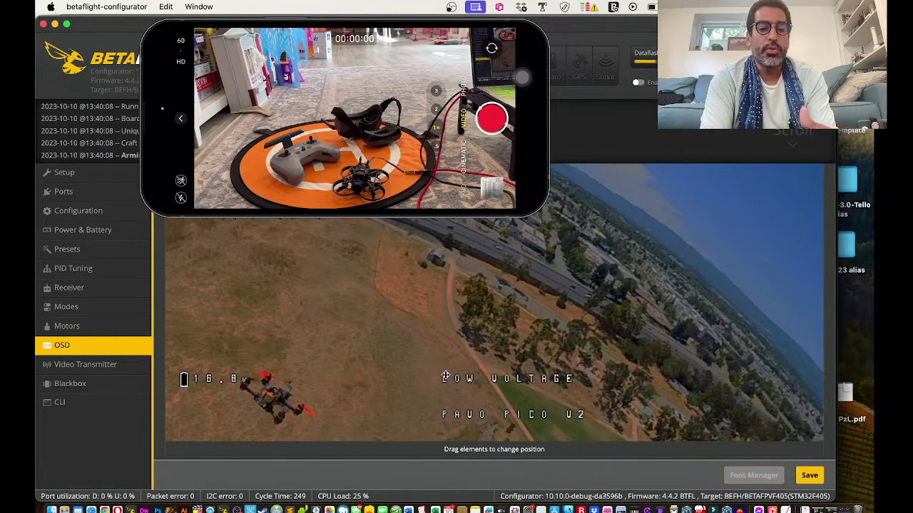
scroll(445, 377, "up", 5)
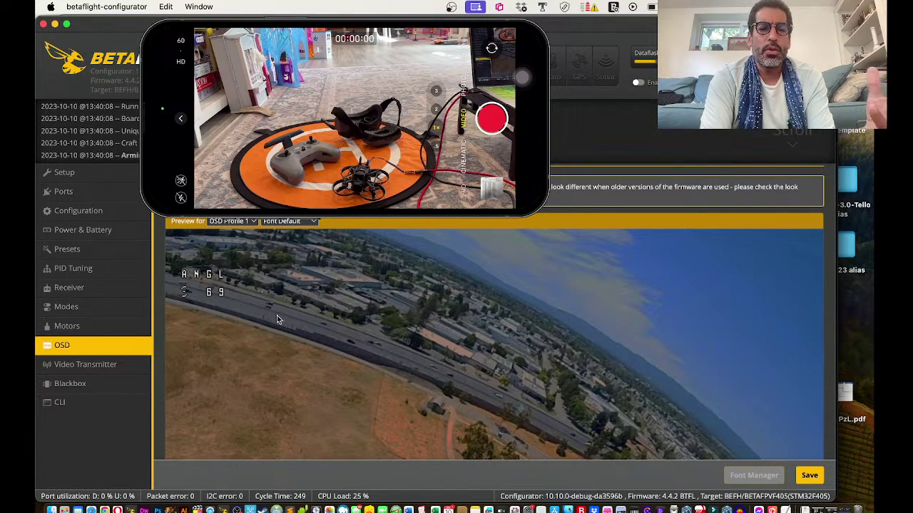
scroll(277, 316, "down", 2)
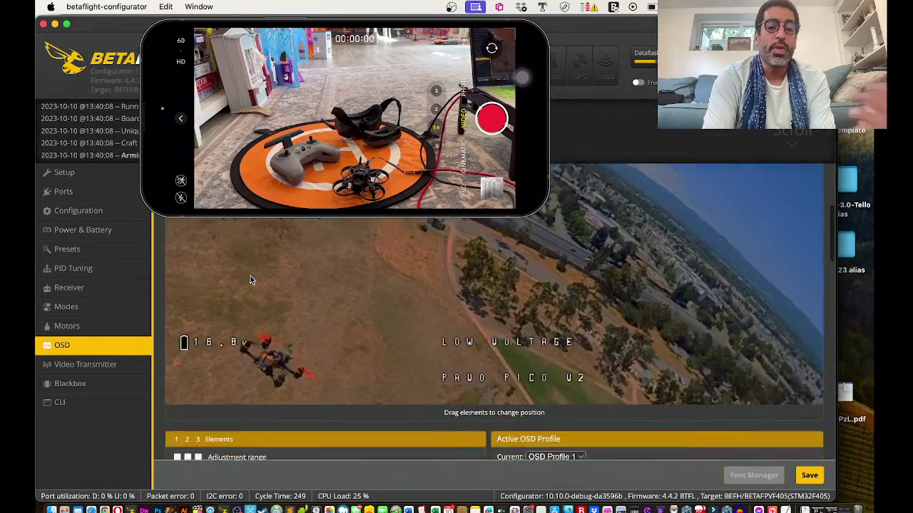
scroll(250, 280, "down", 6)
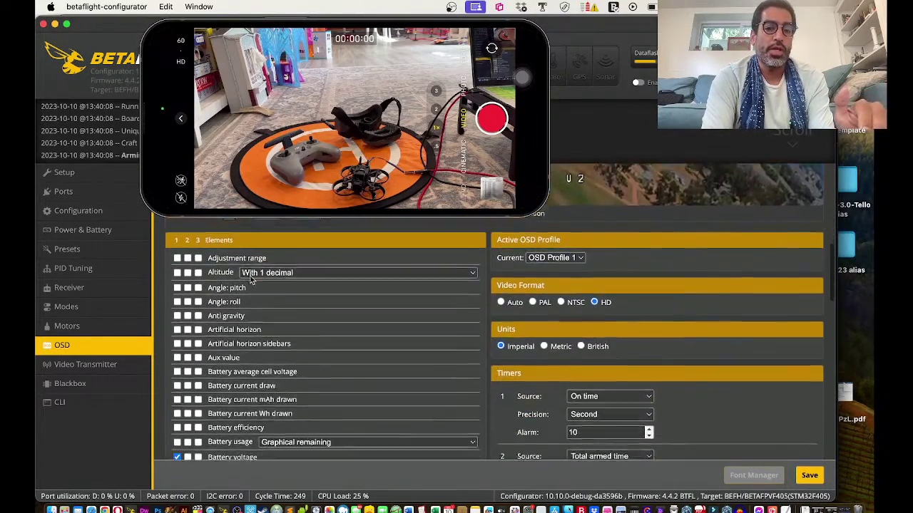
scroll(250, 280, "down", 3)
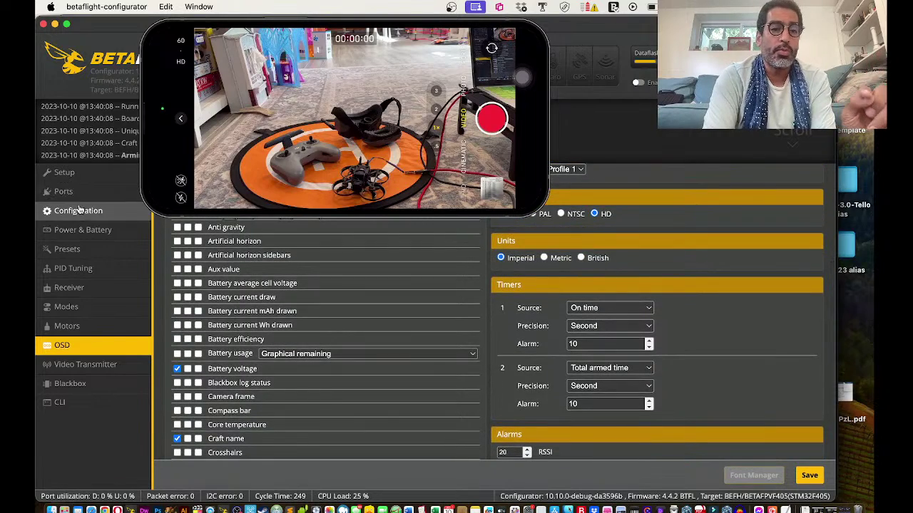
Step: Check the rates type, roll, pitch and yaw rates and throttle settings of the rate profile, and open the CLI
left_click(75, 269)
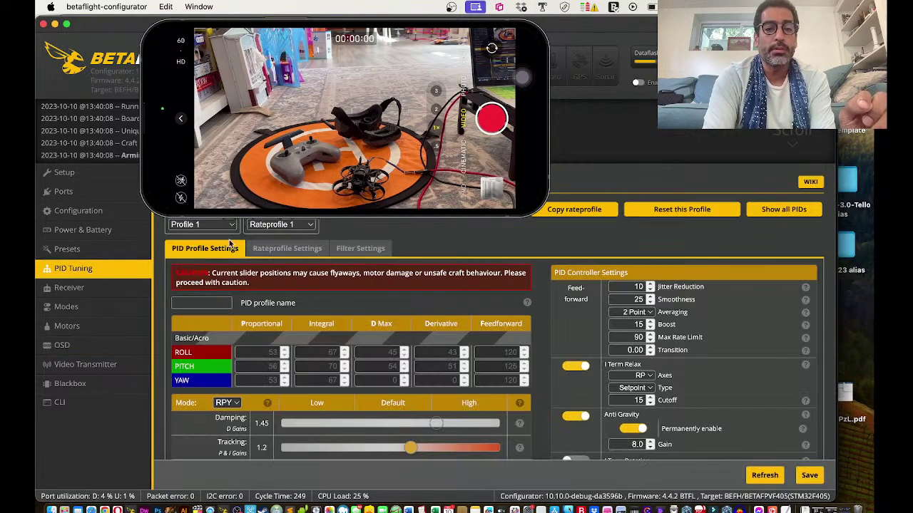
left_click(283, 254)
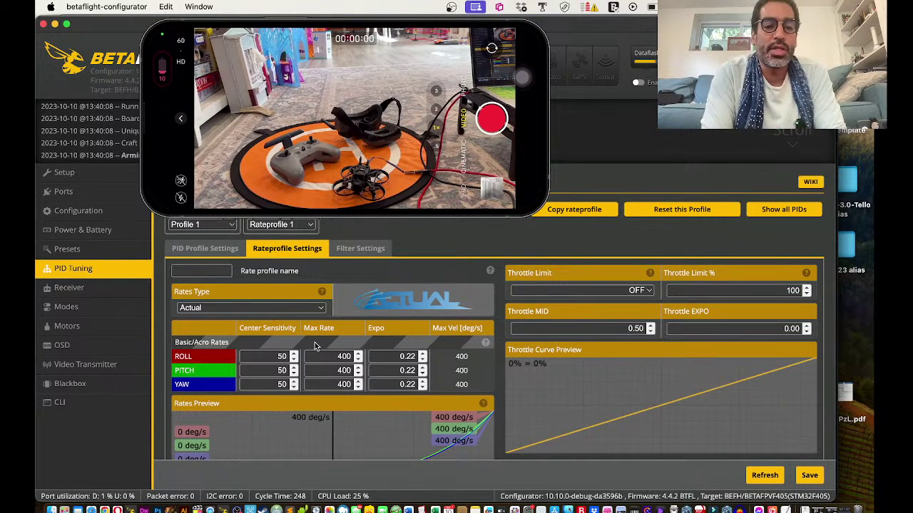
left_click(107, 402)
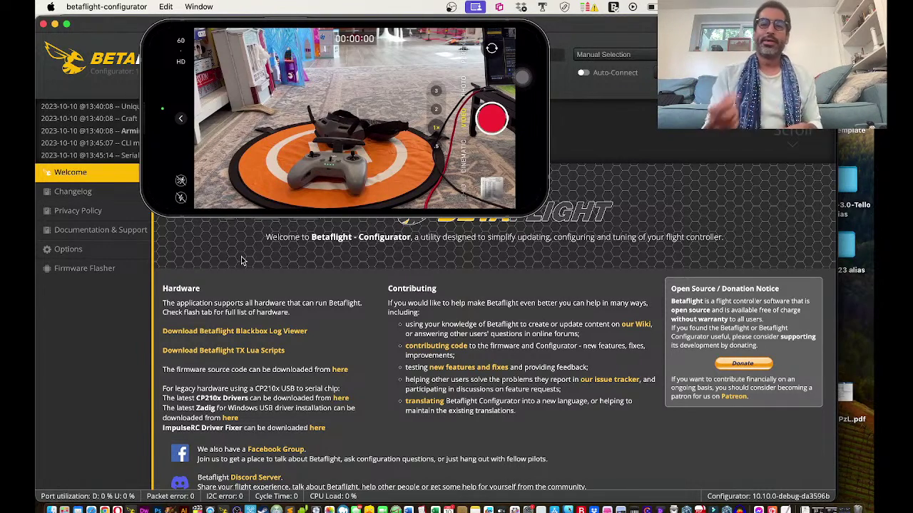
Step: Switch to OBS Studio to bring up the streaming controls
mouse_move(189, 202)
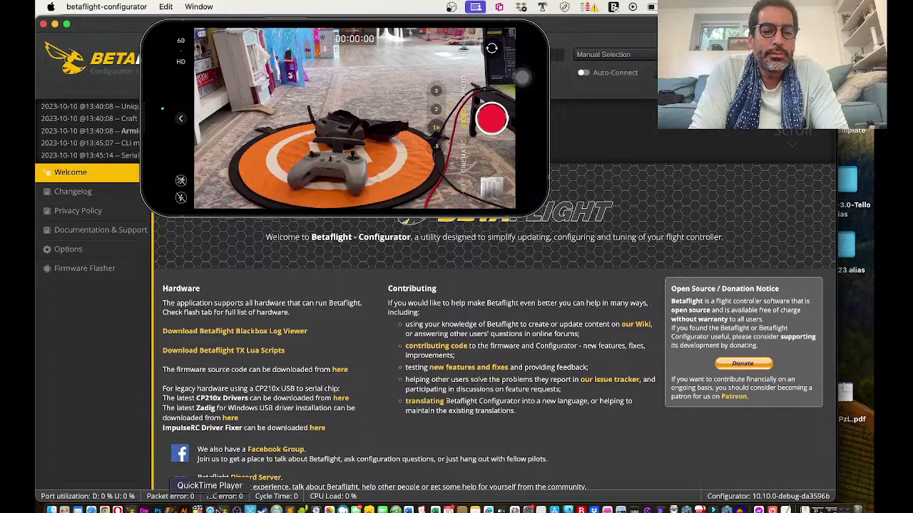
left_click(237, 509)
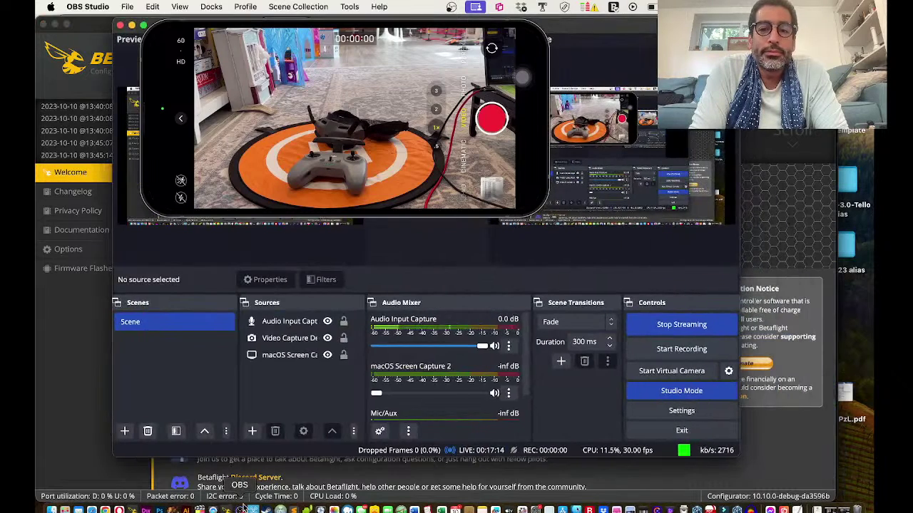